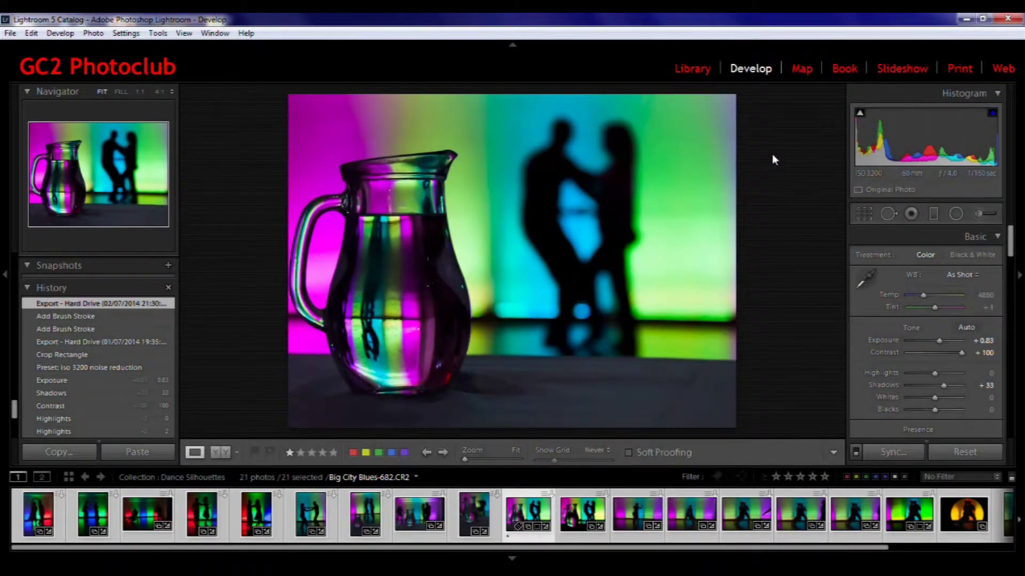
Switch the jug photo to the Library module's Loupe view and return to the Develop module.
key("ctrl")
key("alt")
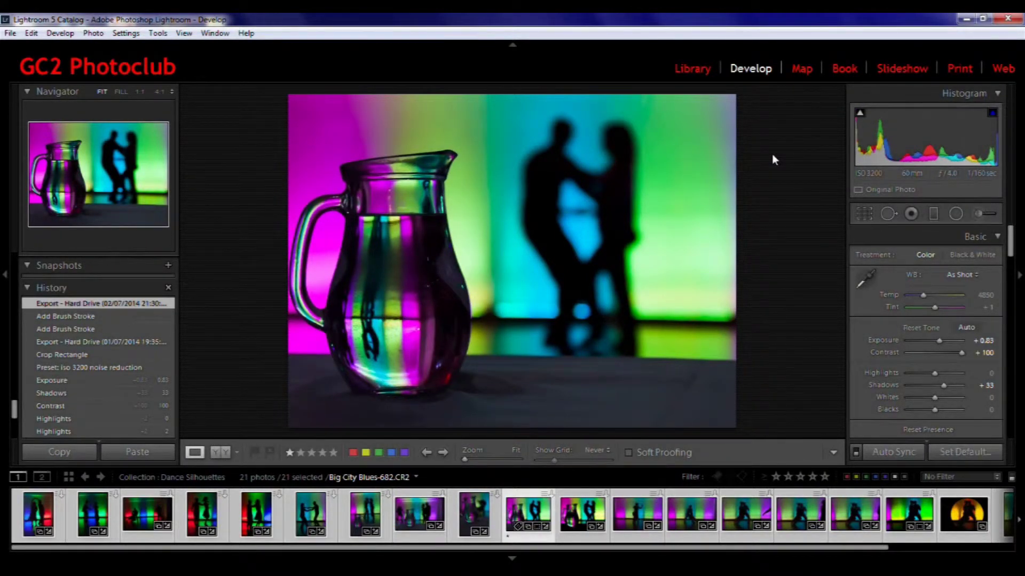
key("e")
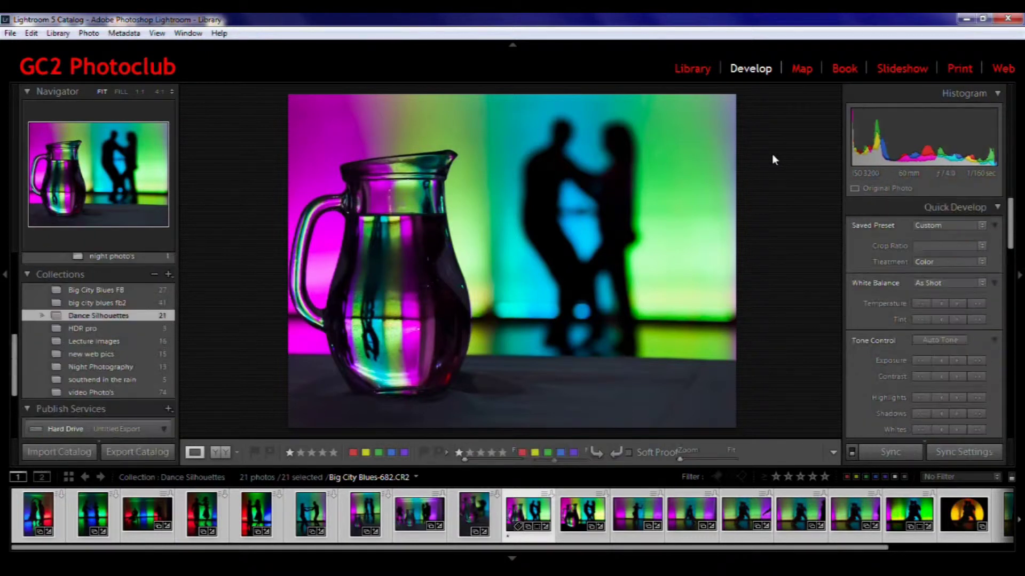
key("d")
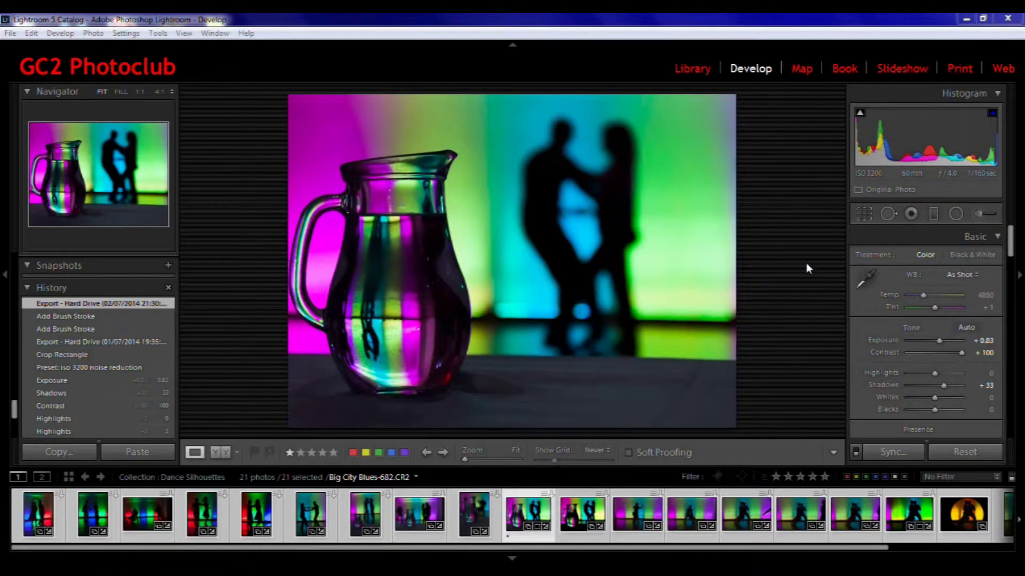
Go to the Library module and show the Dance Silhouettes collection in Grid view.
left_click(703, 69)
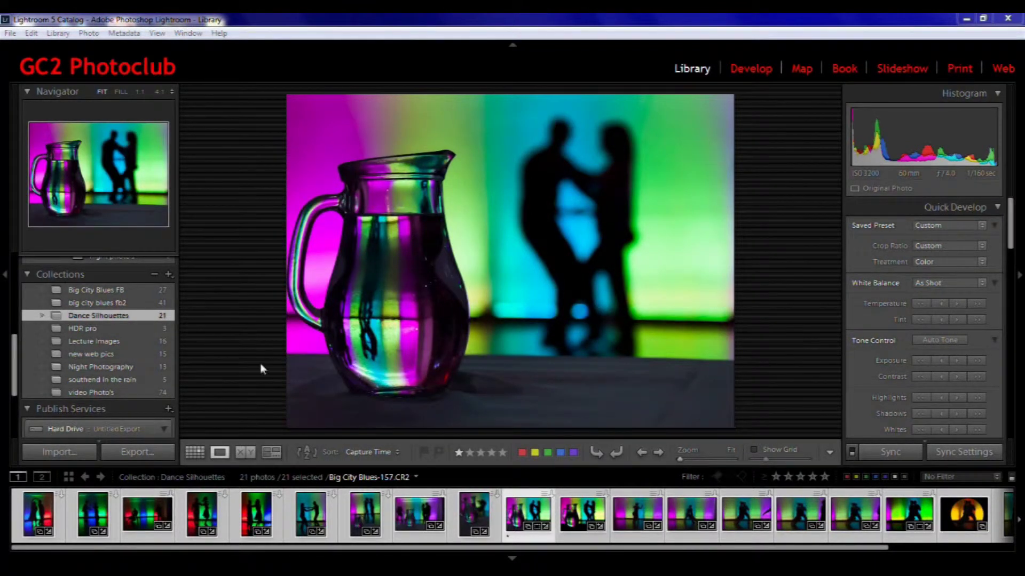
left_click(195, 453)
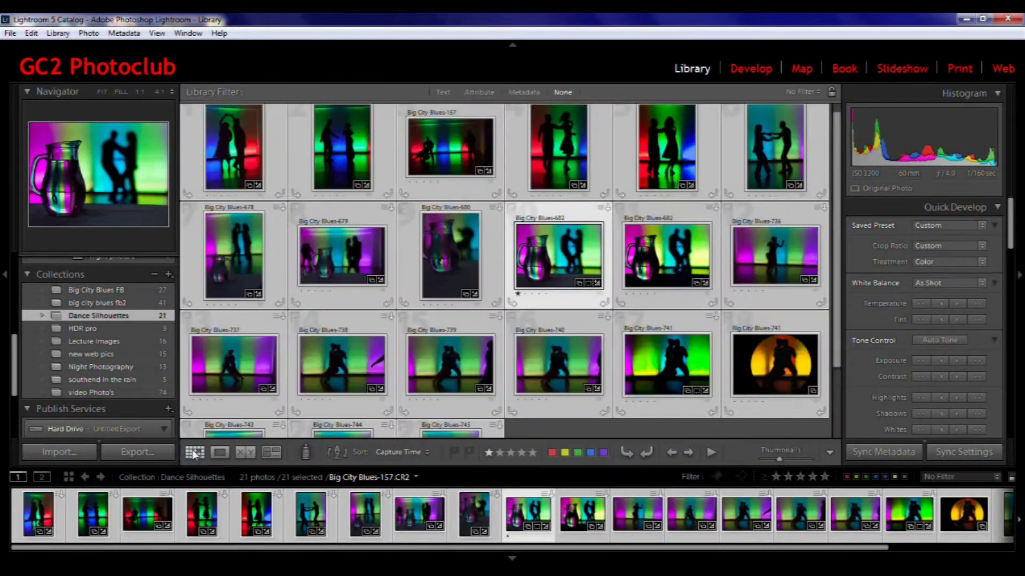
Open the Big City Blues-682 jug photo in Loupe view and return to Grid view.
double_click(558, 254)
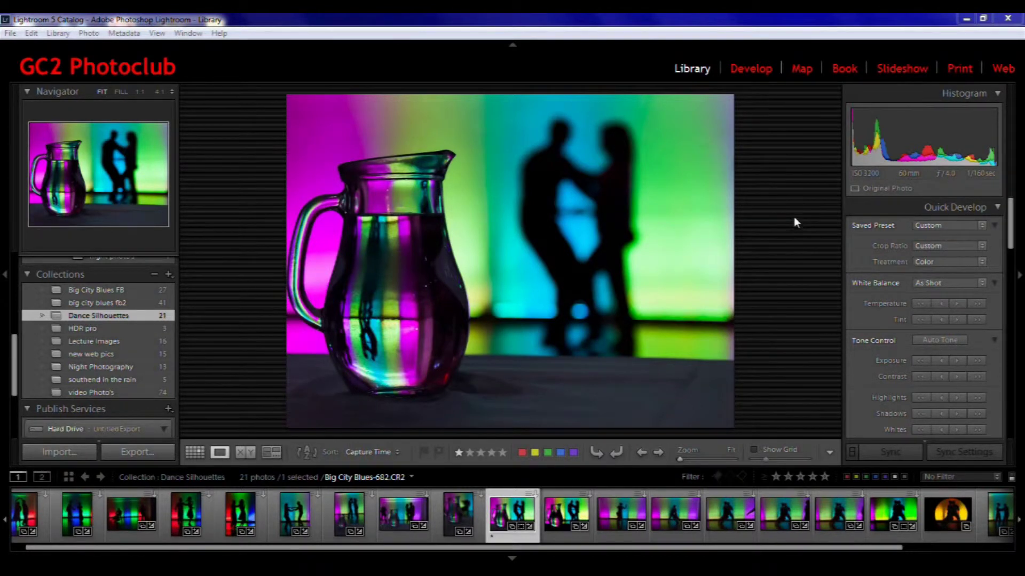
left_click(158, 33)
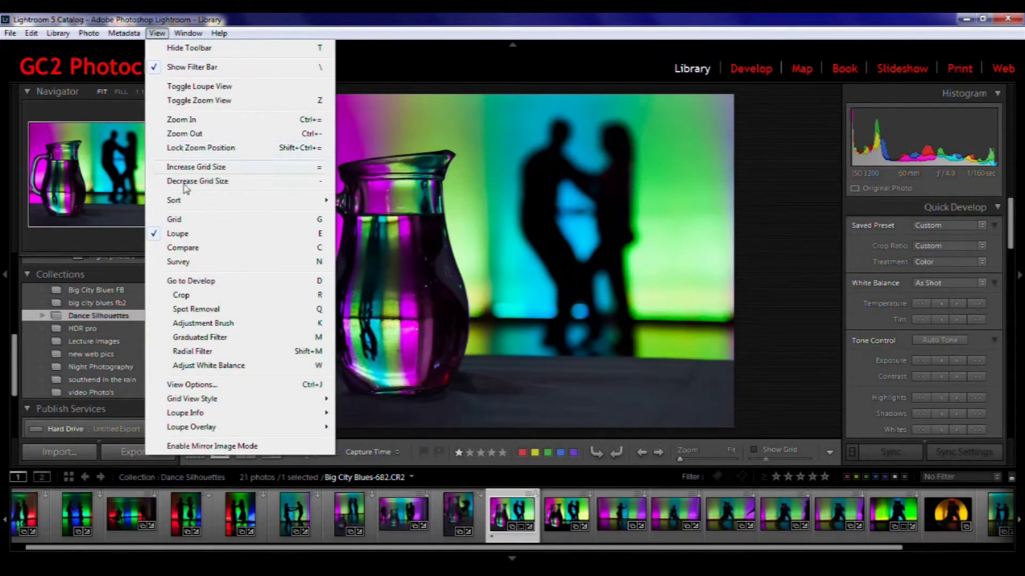
left_click(176, 220)
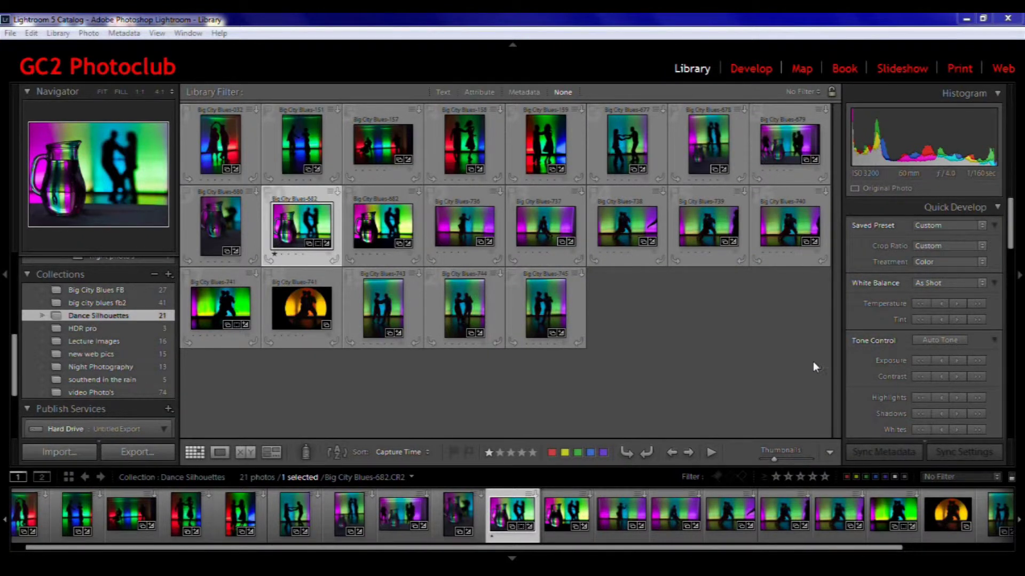
Adjust the grid's thumbnail size and sort the photos by Edit Count.
left_click_drag(773, 462, 779, 462)
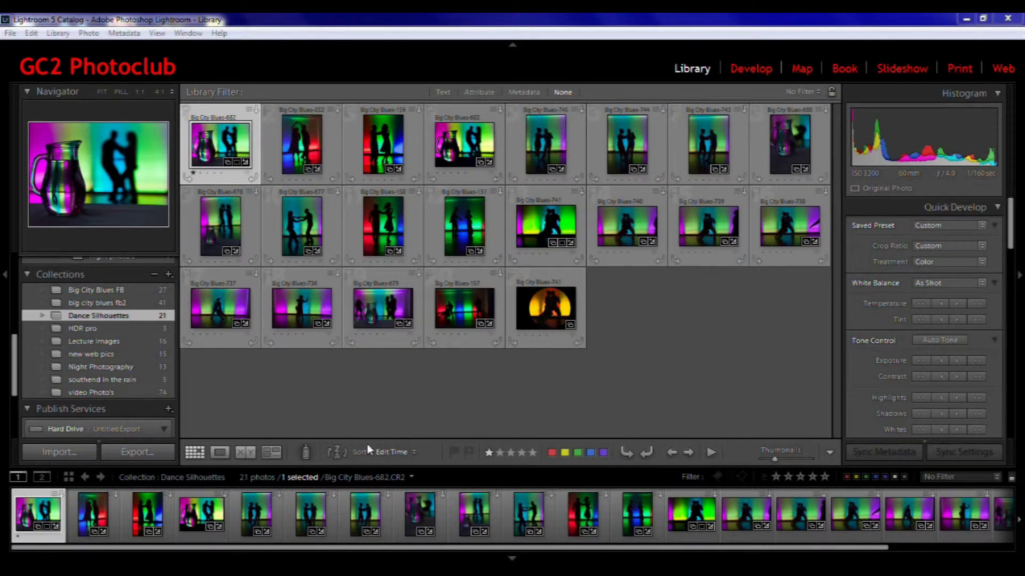
left_click(401, 451)
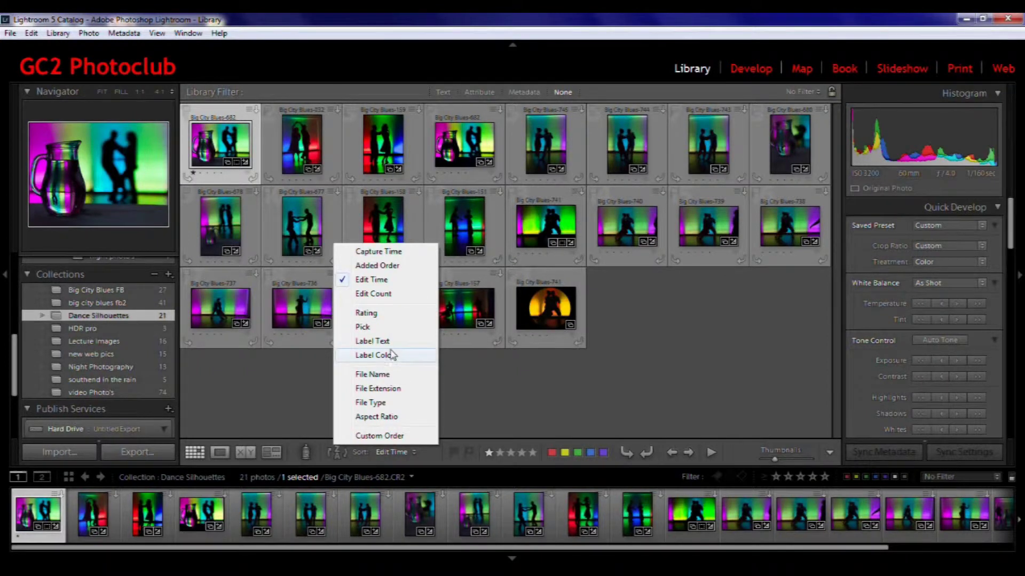
left_click(373, 294)
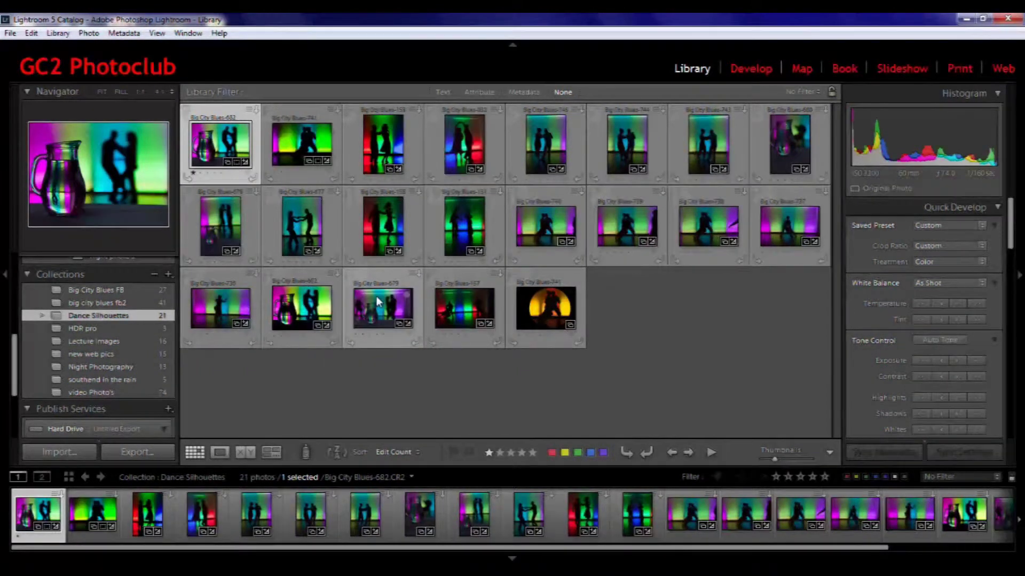
Rearrange the grid by moving Big City Blues-151 between Big City Blues-679 and Big City Blues-157.
left_click(466, 228)
left_click_drag(466, 229, 424, 309)
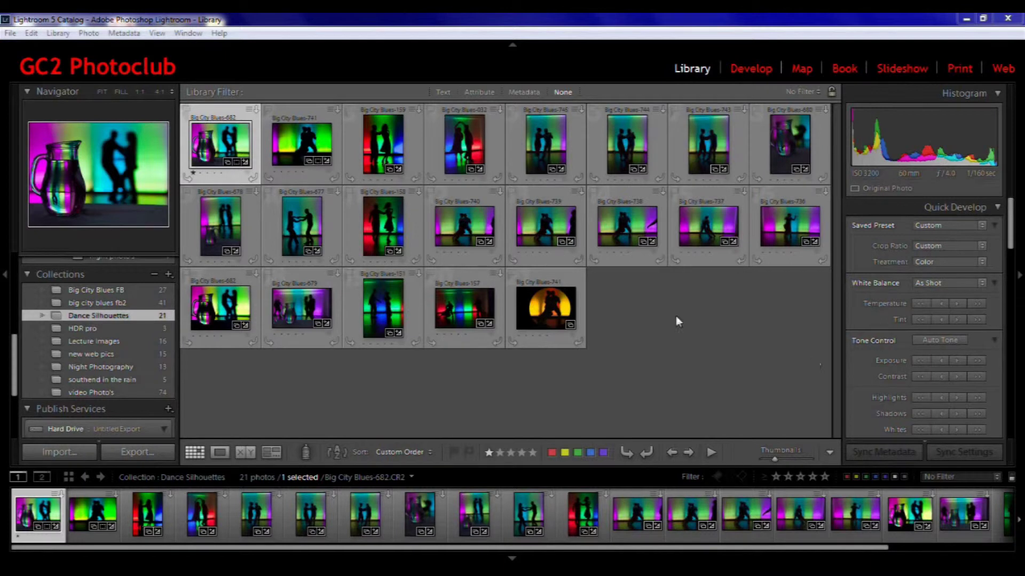
Open the Library View Options, turn Thumbnail Badges off and on again for the grid, and close the options.
left_click(158, 33)
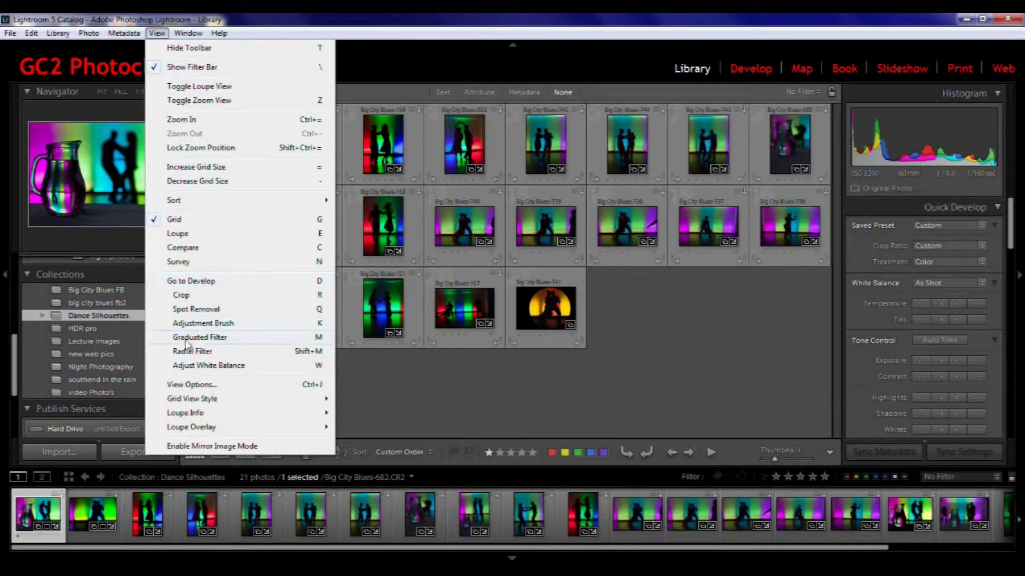
left_click(186, 385)
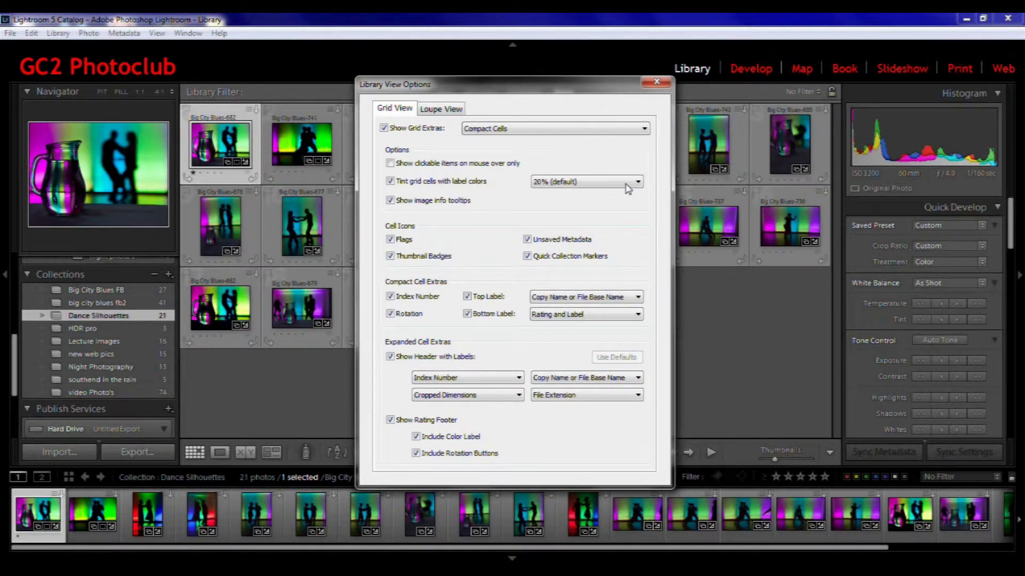
left_click(784, 382)
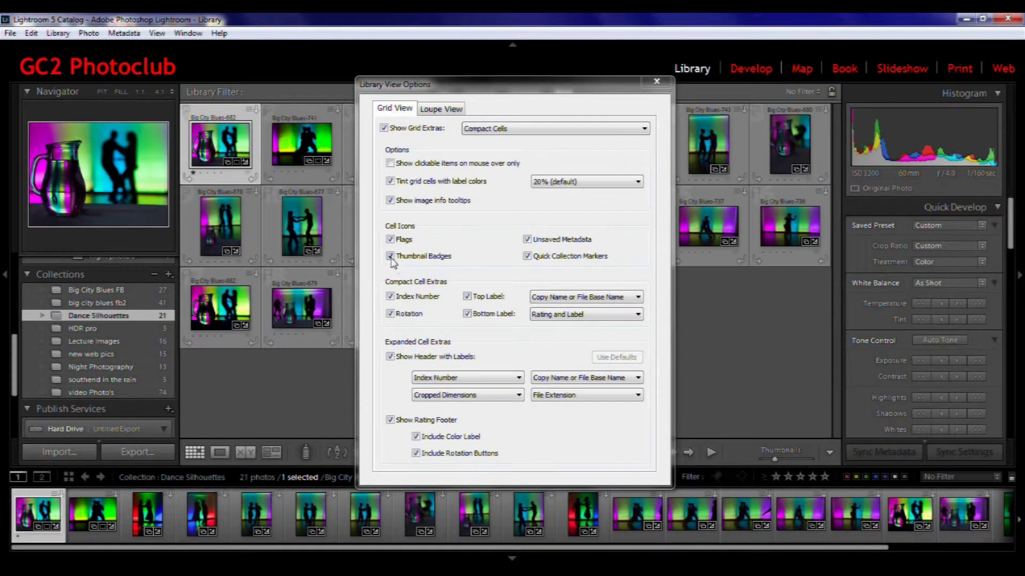
left_click(390, 257)
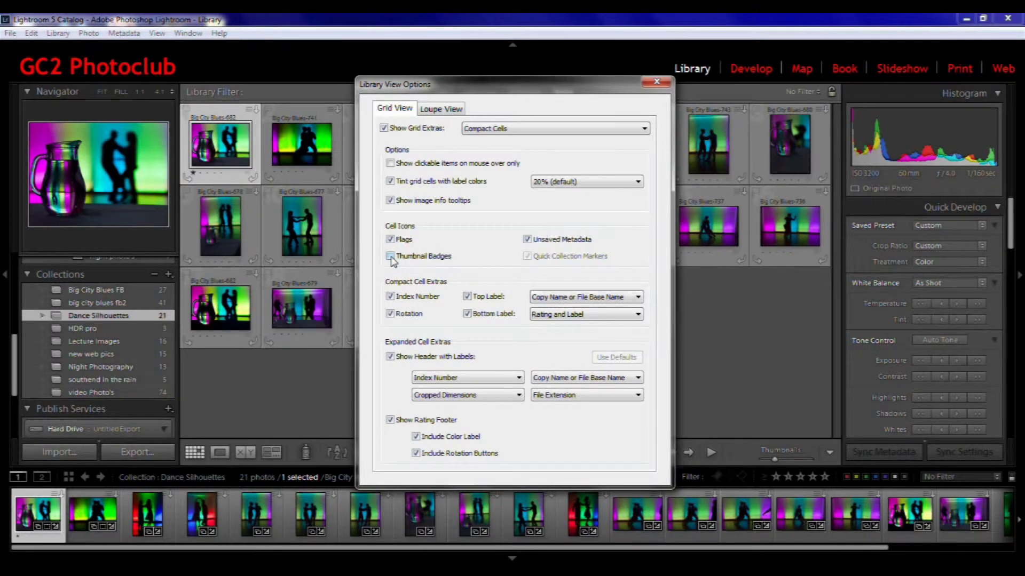
left_click(390, 257)
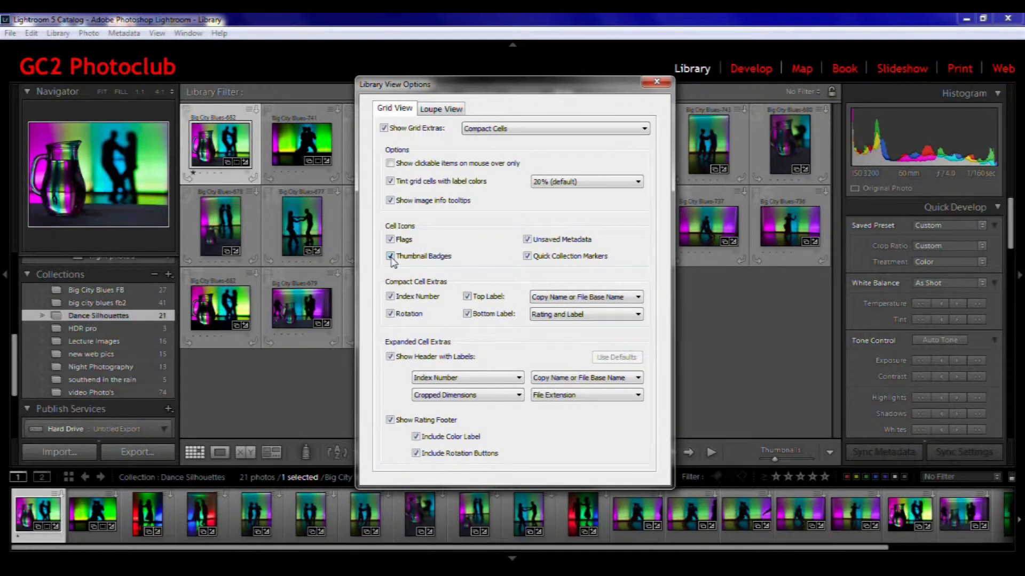
key("Escape")
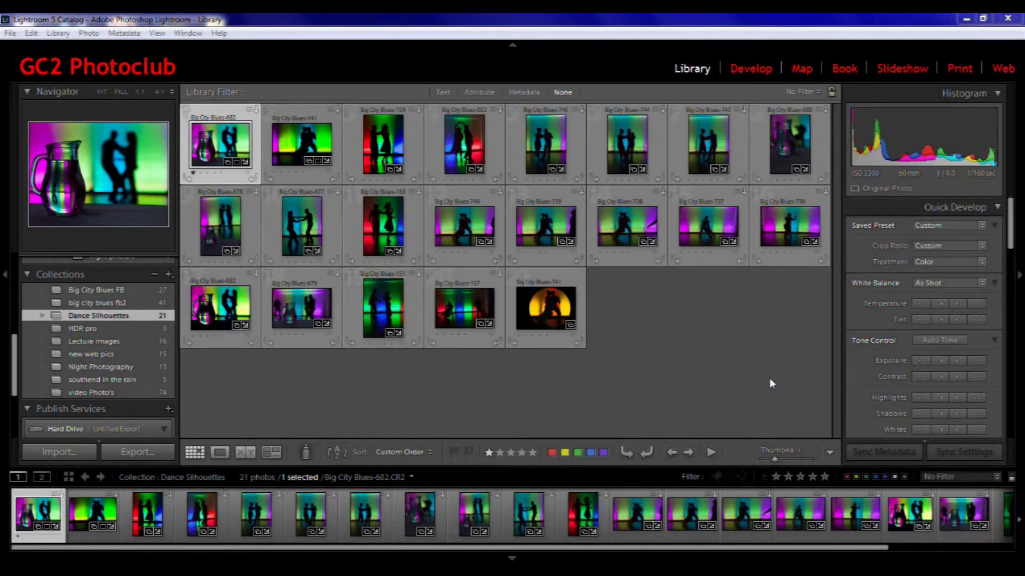
Deselect the photos and cycle the grid cells through the available view styles, with and without extras.
key("End")
left_click(816, 349)
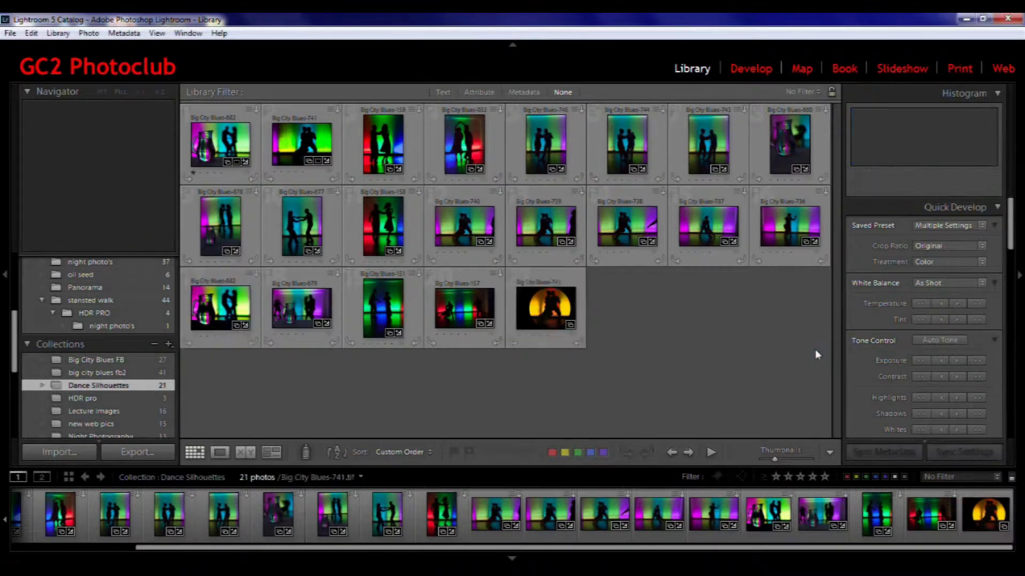
key("j")
key("j")
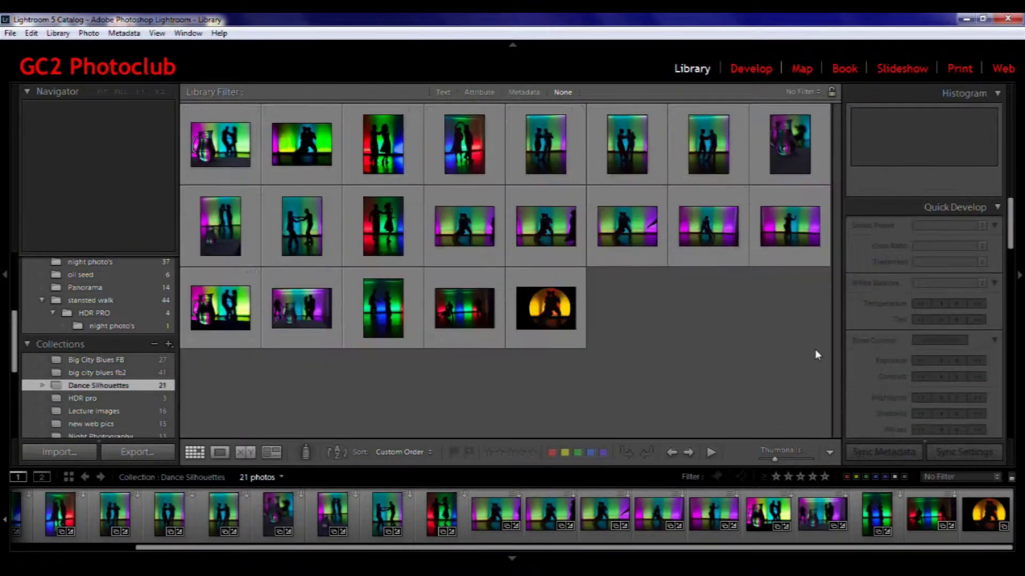
key("j")
key("j")
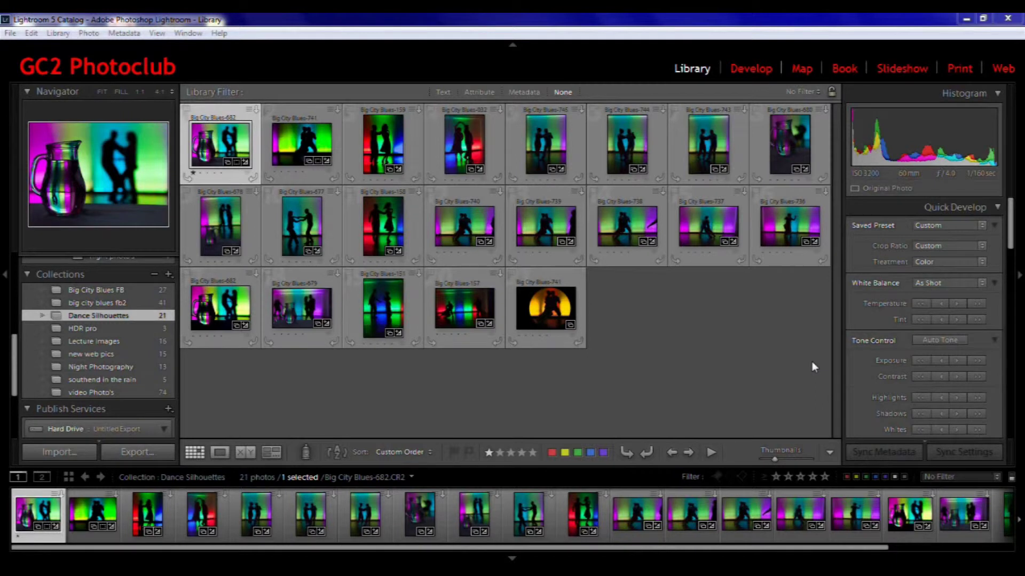
Show Big City Blues-682 in Loupe view, go back to Grid view, and switch to Loupe view again.
left_click(220, 451)
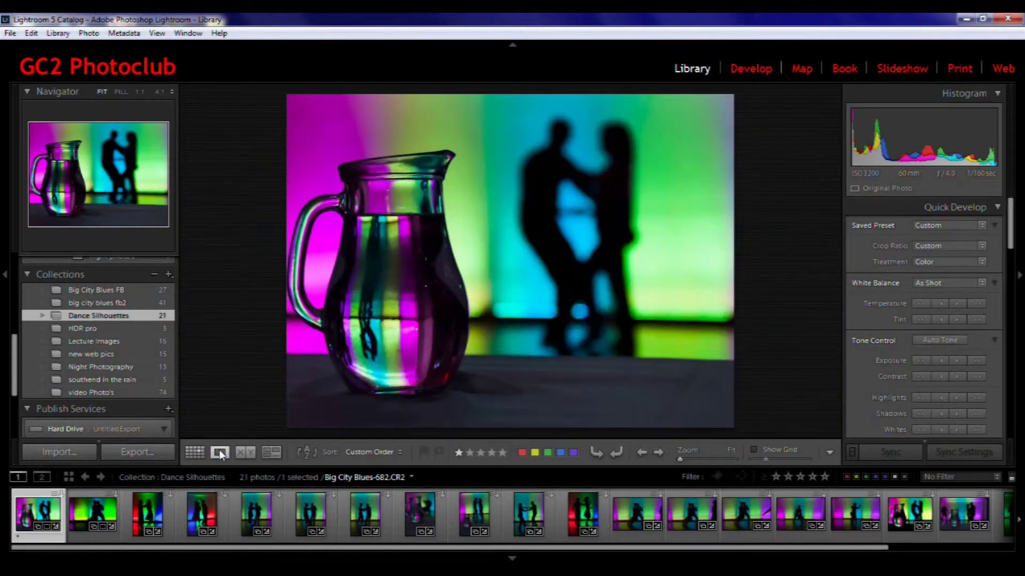
key("g")
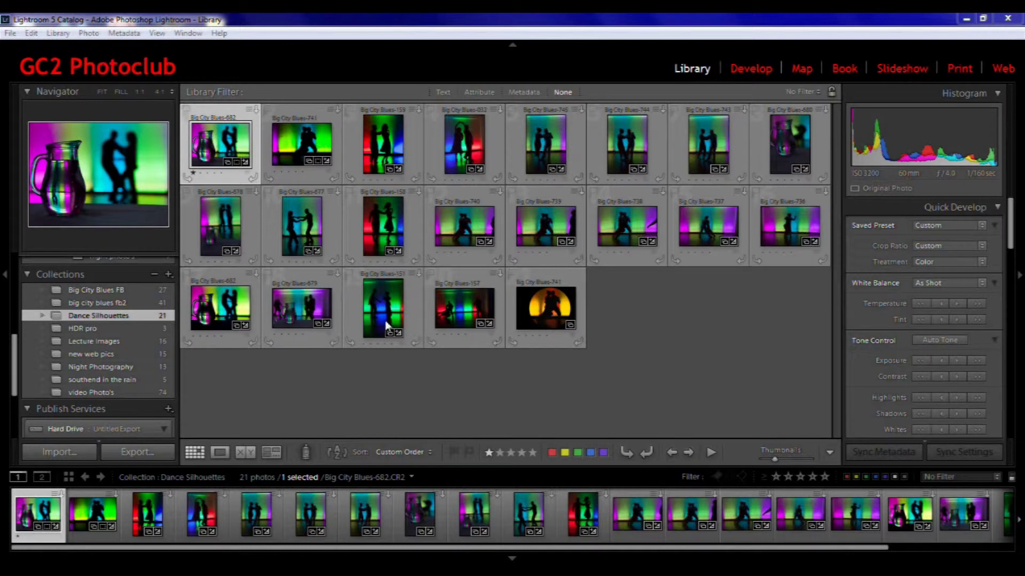
left_click(156, 33)
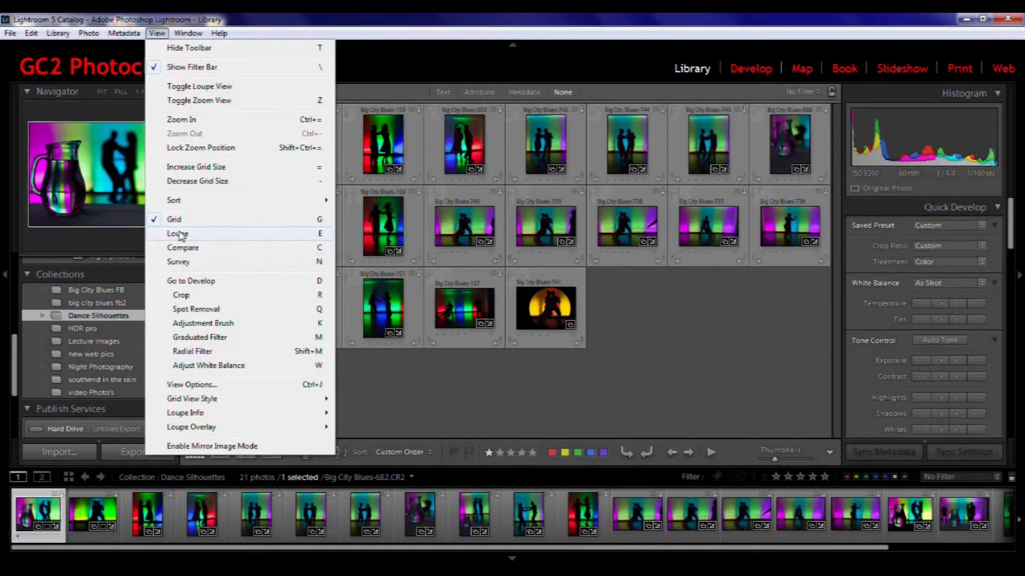
left_click(179, 233)
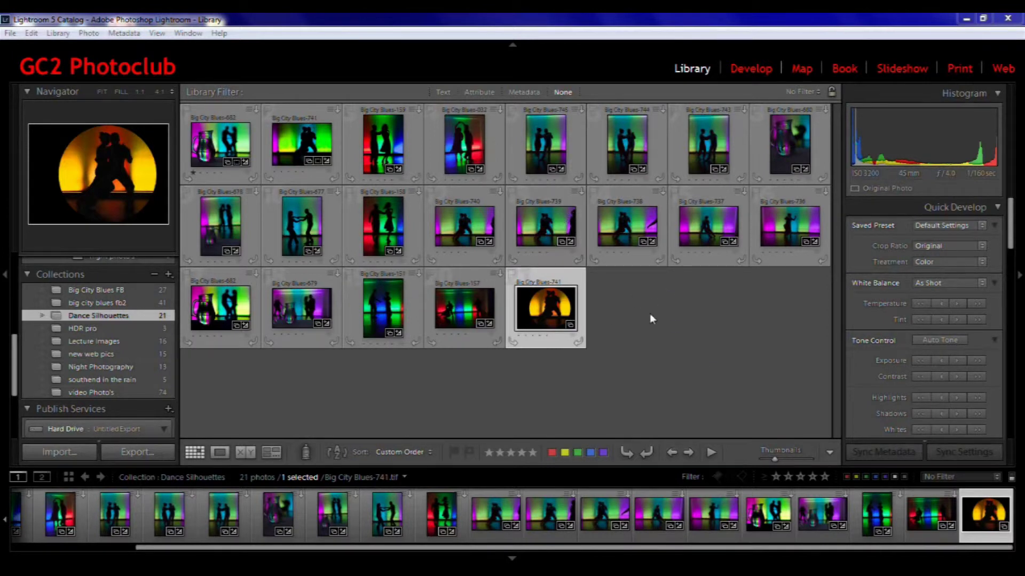
Open Big City Blues-741.tif from the grid in Loupe view, and switch to the jug photo Big City Blues-682.tif.
double_click(552, 308)
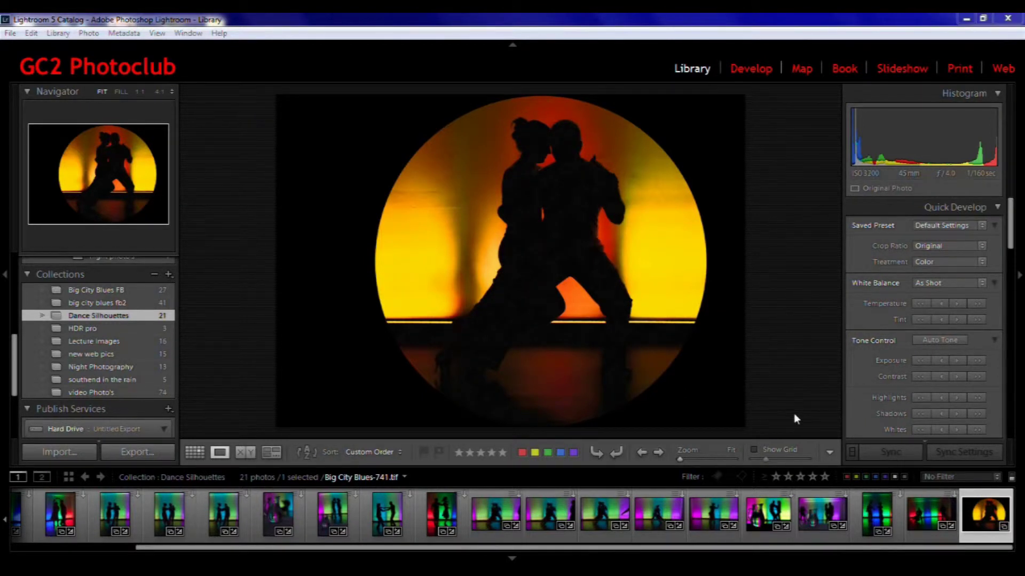
left_click(767, 517)
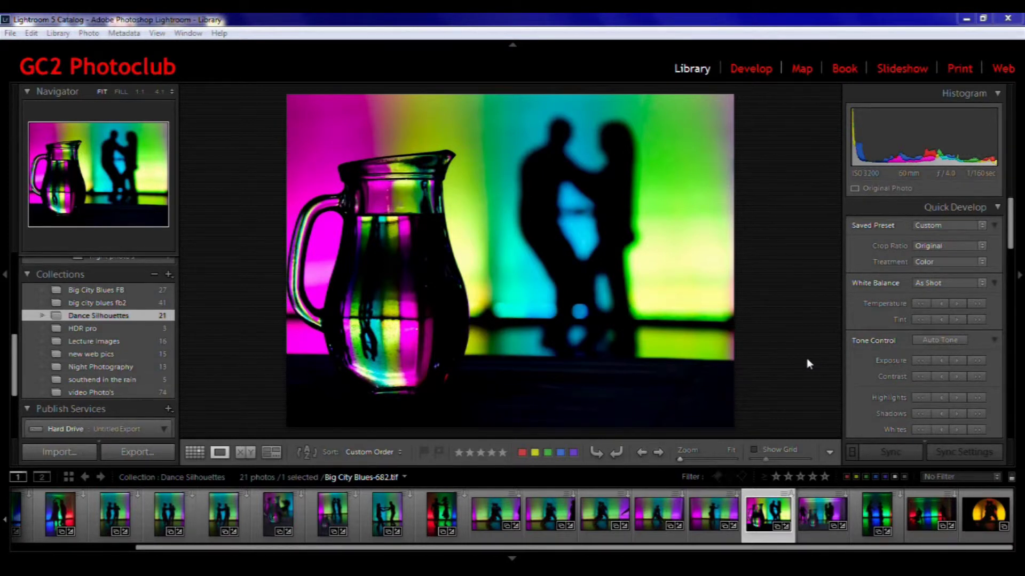
Examine the jug and the couple's silhouettes at 1:1 magnification, and return to the fitted view.
left_click(387, 310)
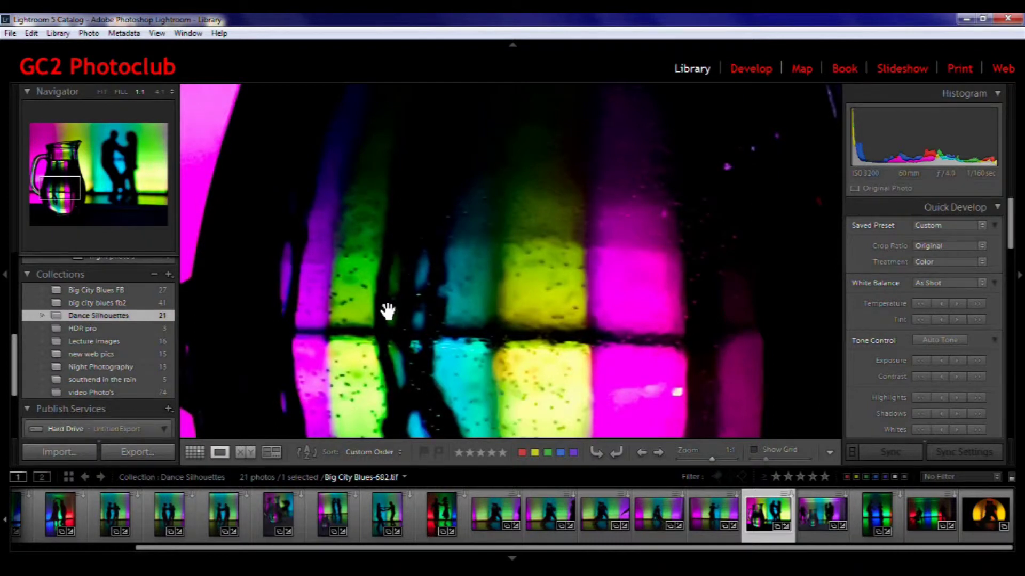
left_click(387, 310)
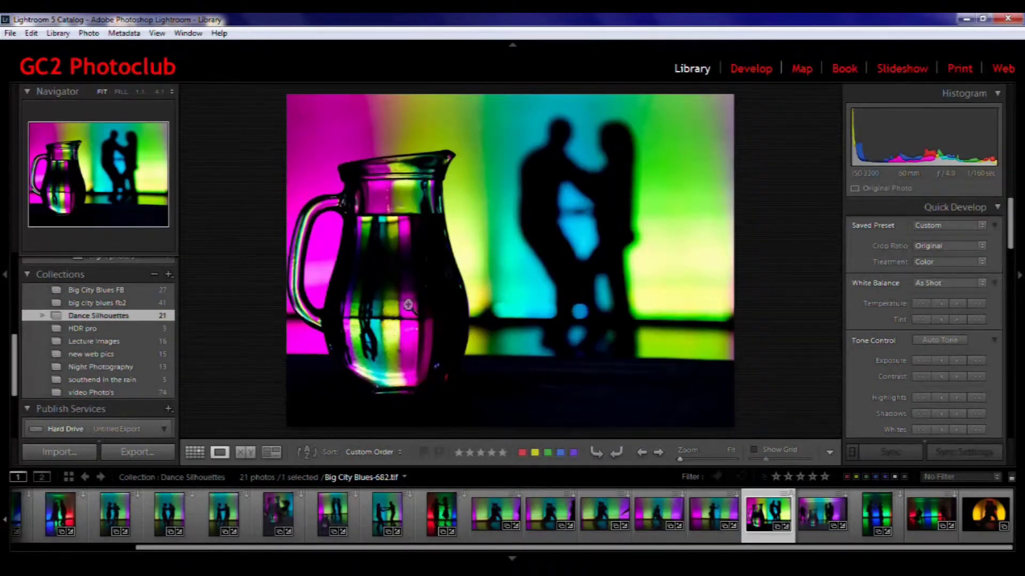
left_click(580, 253)
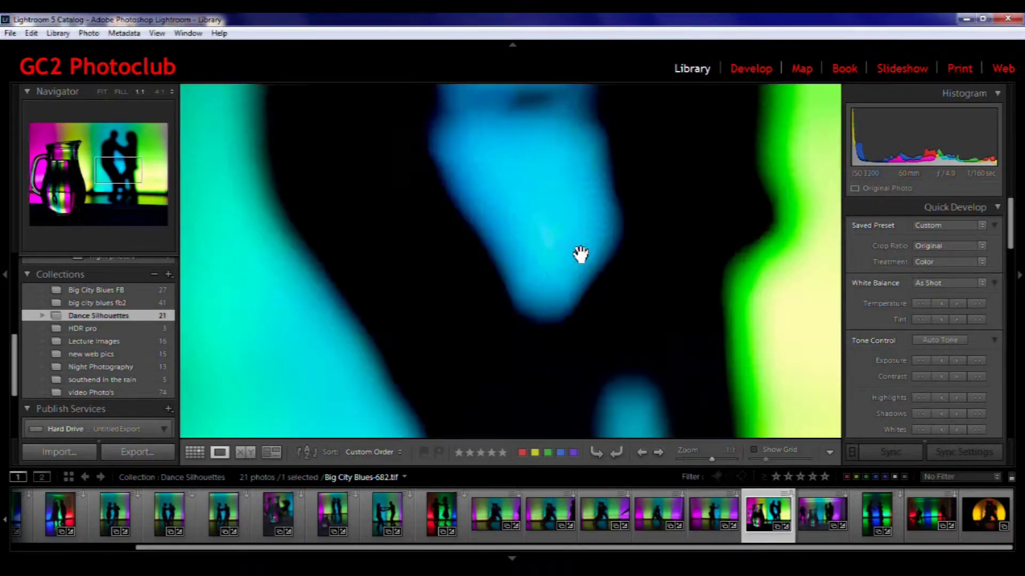
left_click_drag(585, 251, 567, 452)
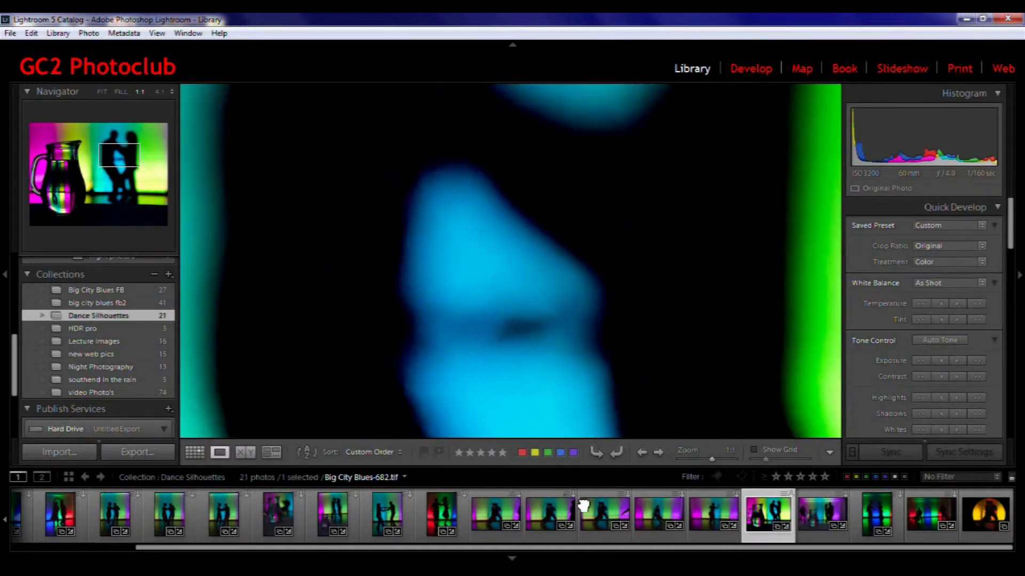
mouse_move(527, 192)
left_mouse_down()
mouse_move(599, 380)
mouse_move(507, 489)
left_mouse_up()
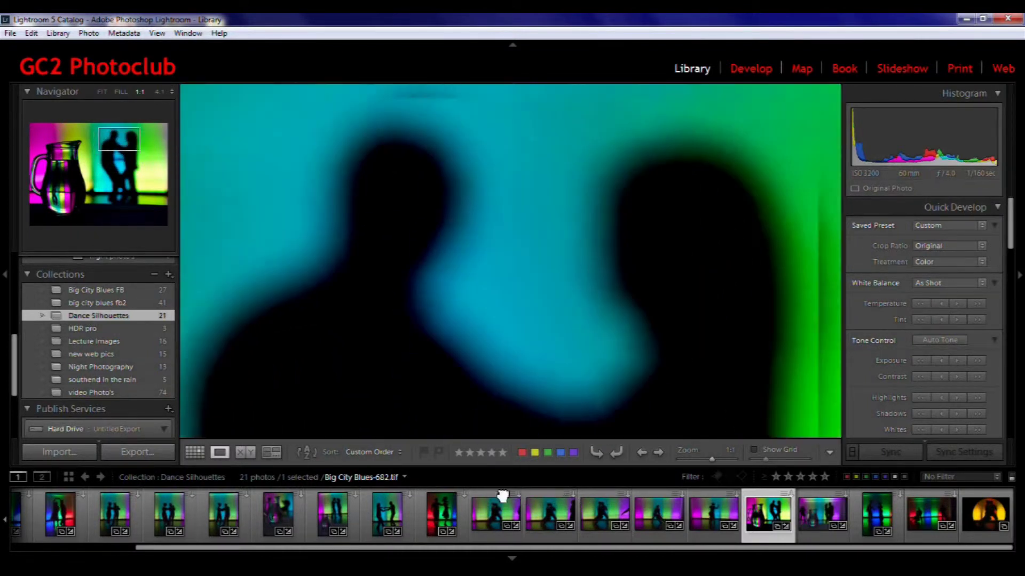
left_click(572, 271)
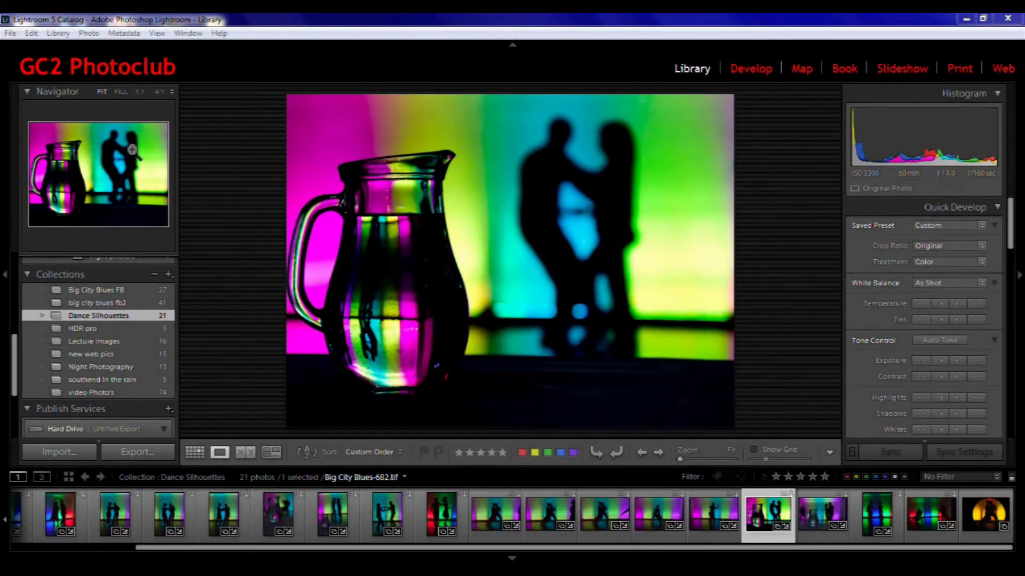
Inspect the couple's heads at 1:1 through the Navigator preview and return to the fitted view.
left_click(117, 141)
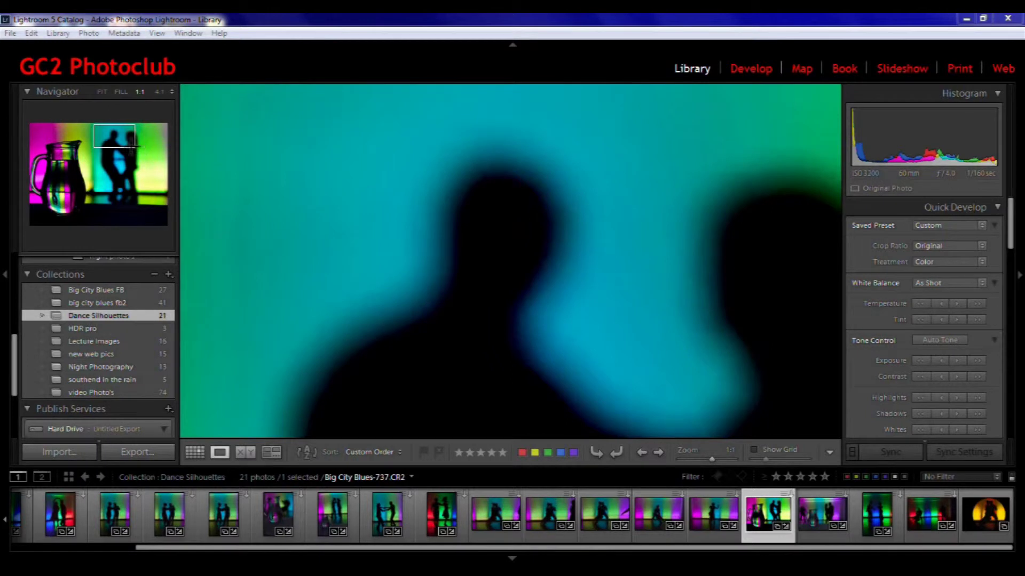
left_click(123, 143)
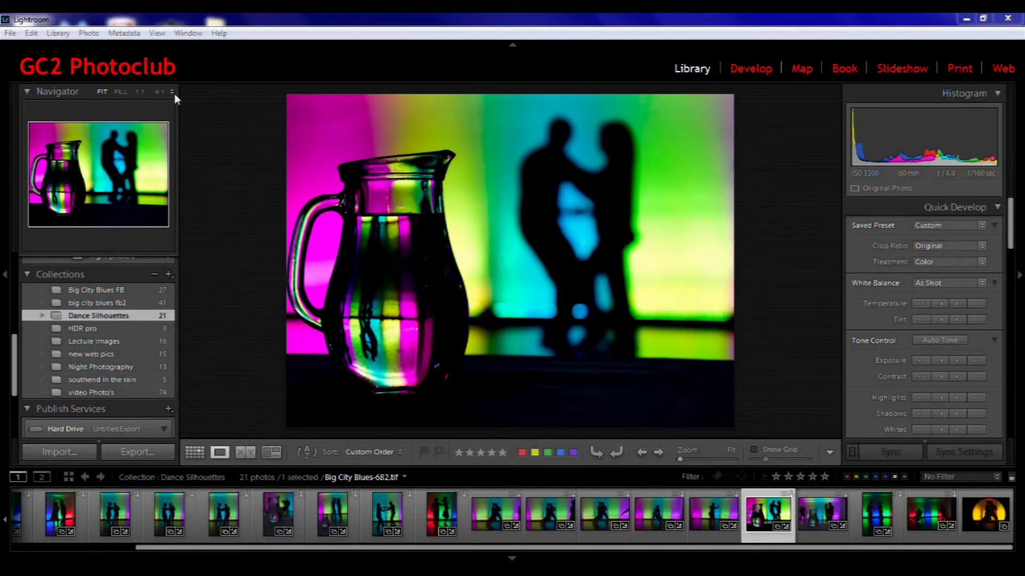
View the jug photo at 4:1, 1:1 and Fill magnification, and return to the Fit view.
left_click(159, 92)
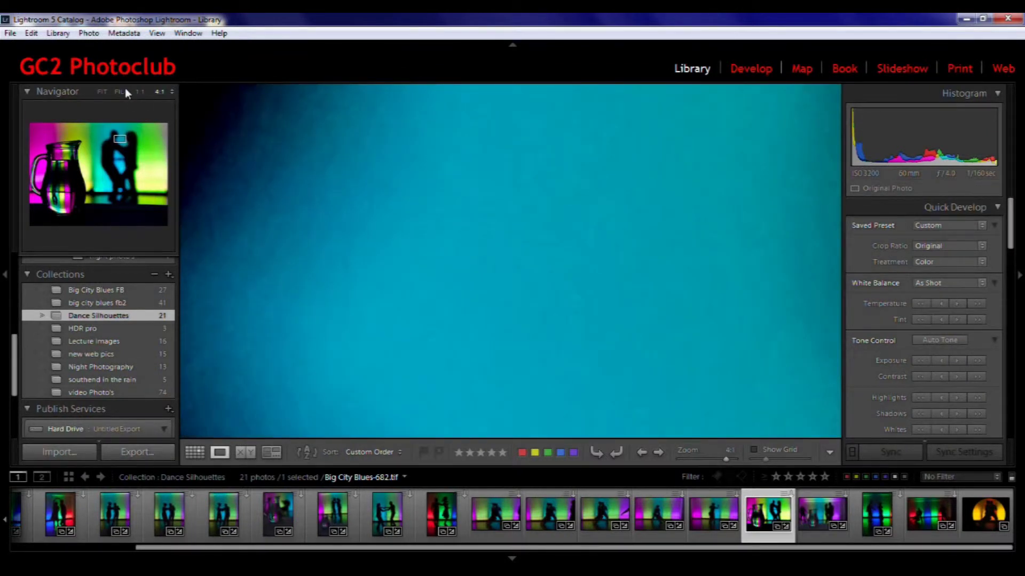
left_click(140, 91)
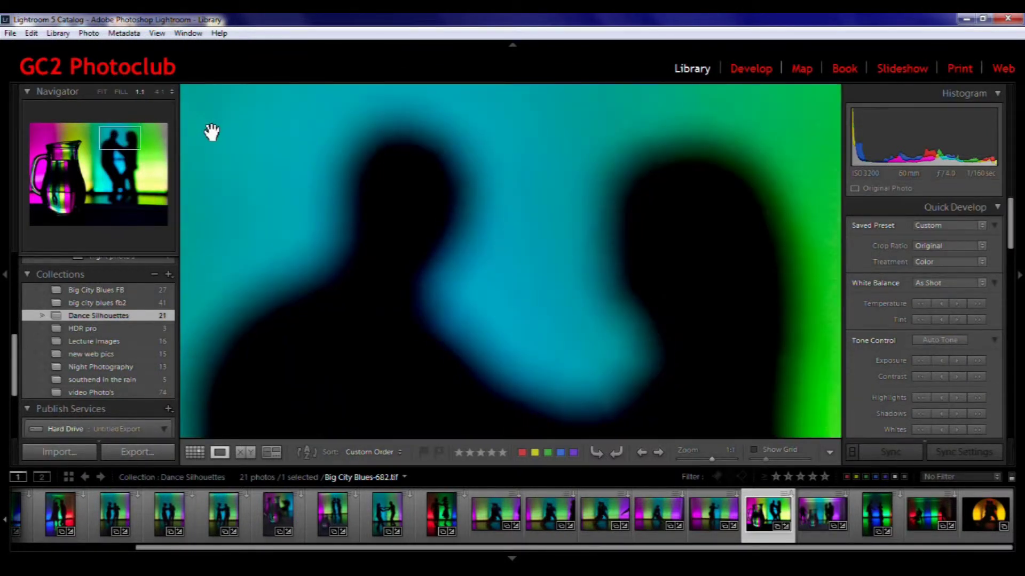
left_click(122, 92)
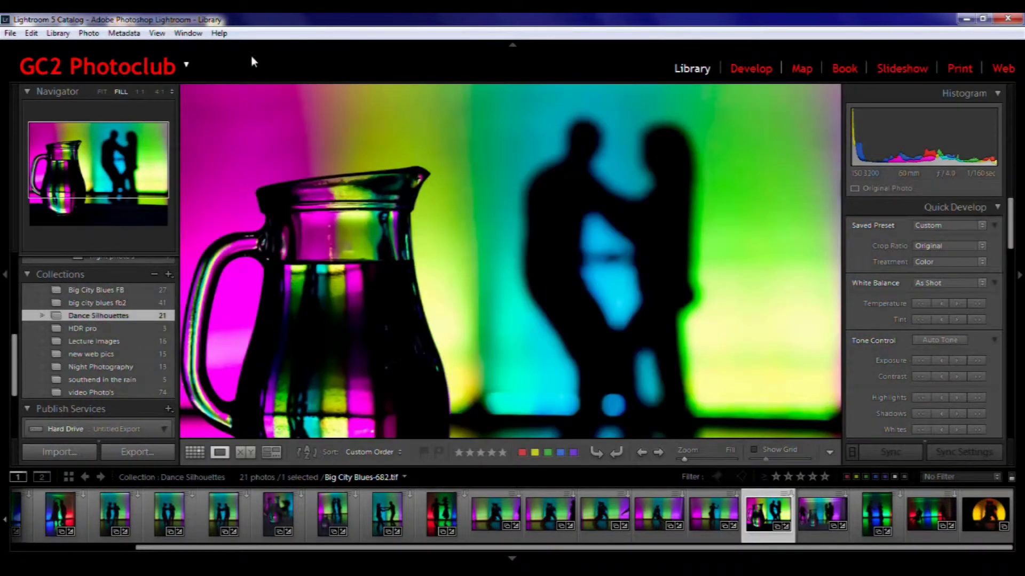
left_click(102, 91)
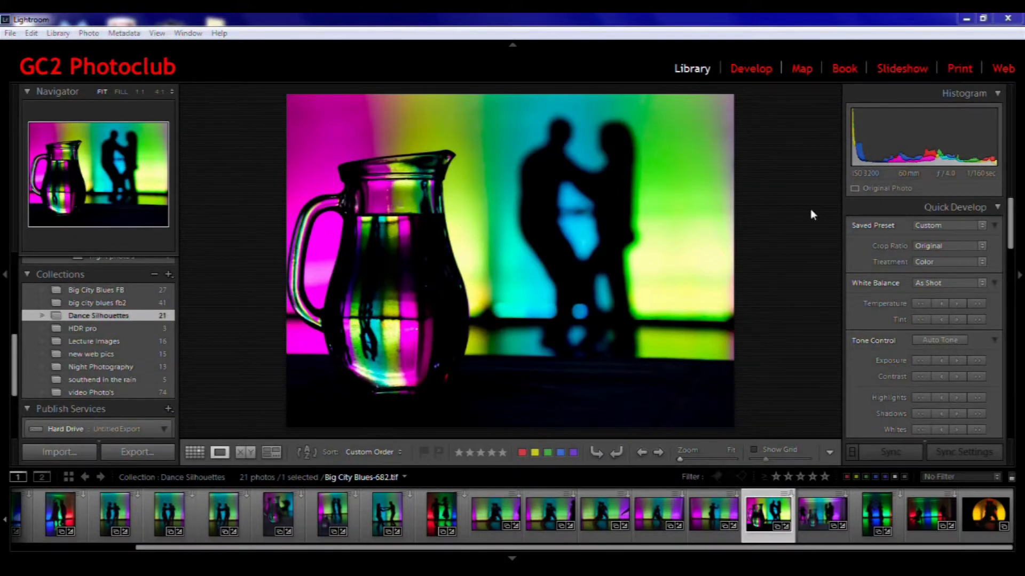
Examine the jug and the couple's silhouettes at 1:2 magnification through the Navigator preview, and return to the Fit view.
left_click(173, 93)
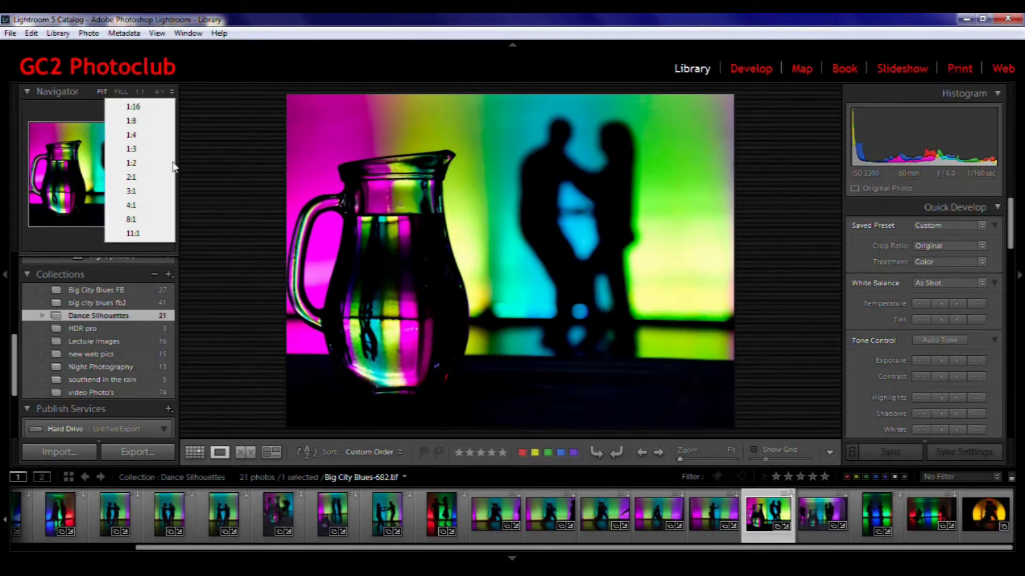
left_click(132, 163)
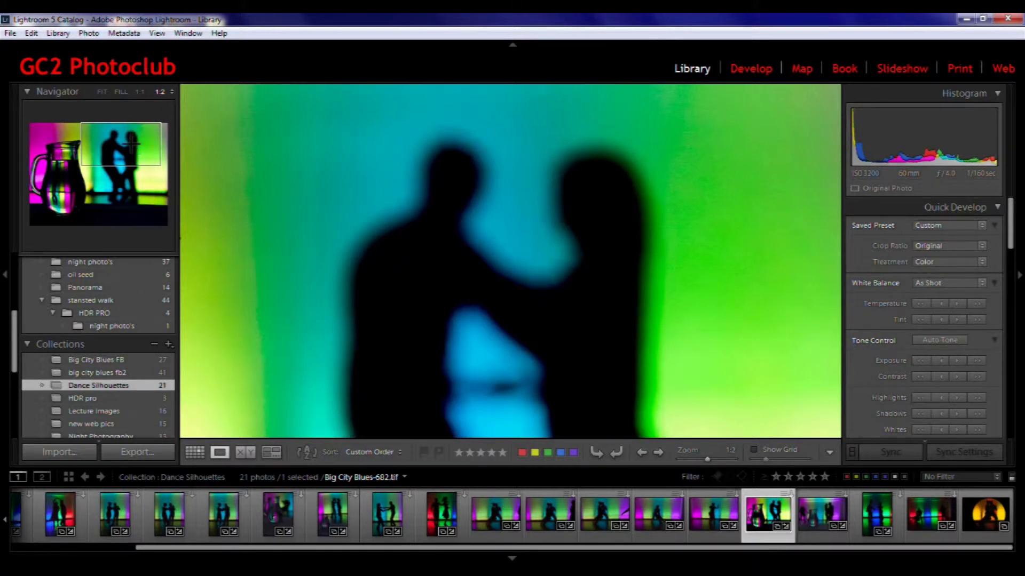
left_click(102, 148)
left_click(72, 154)
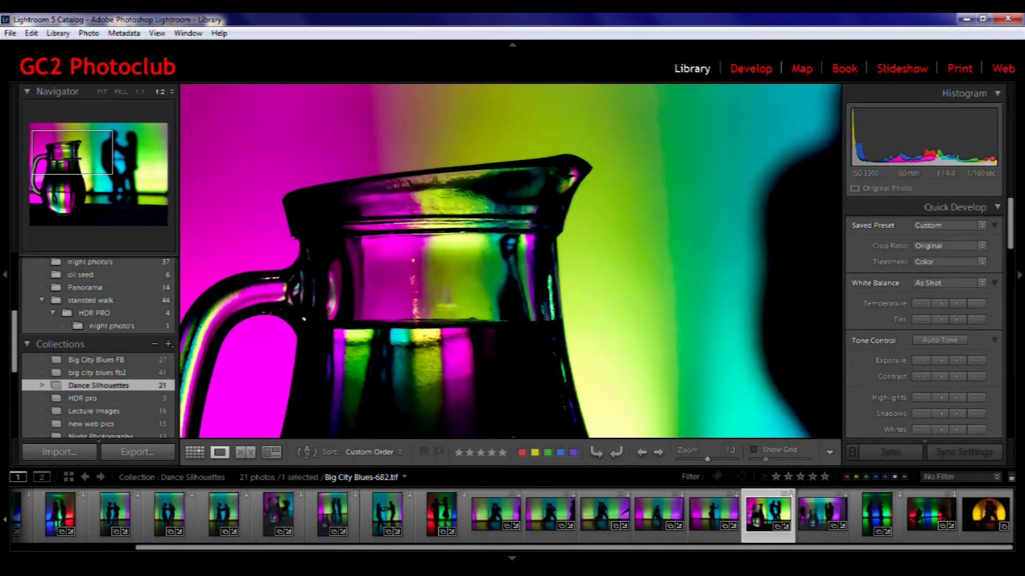
left_click(136, 159)
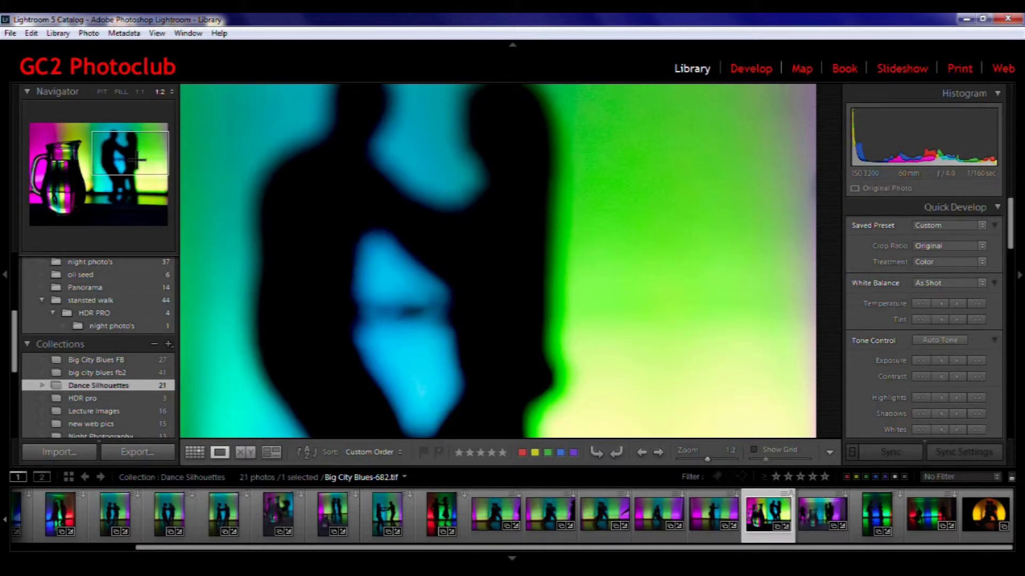
left_click(101, 92)
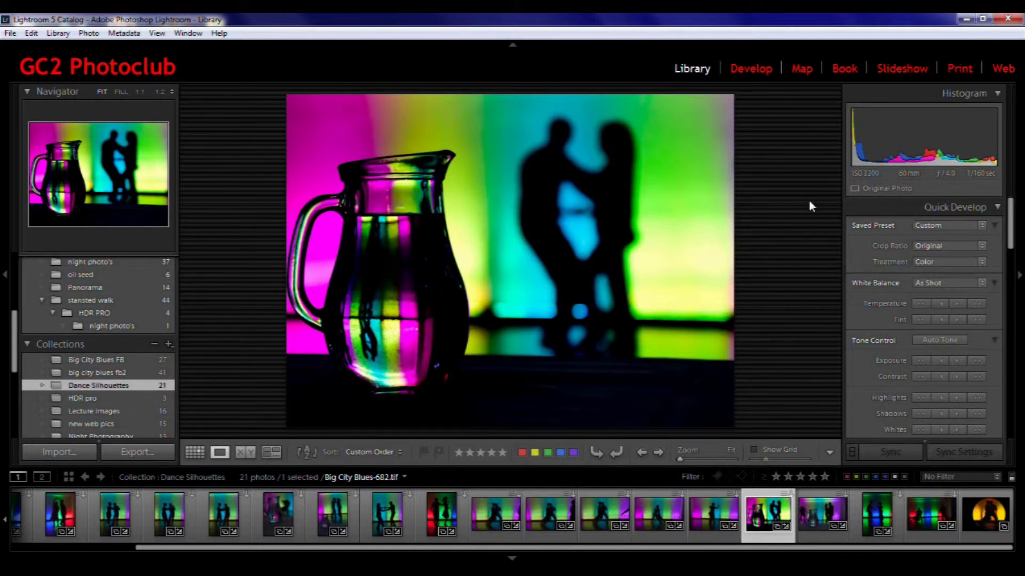
Show the jug photo in full-screen preview and exit it, and cycle the Lights Out modes back to the normal display.
key("f")
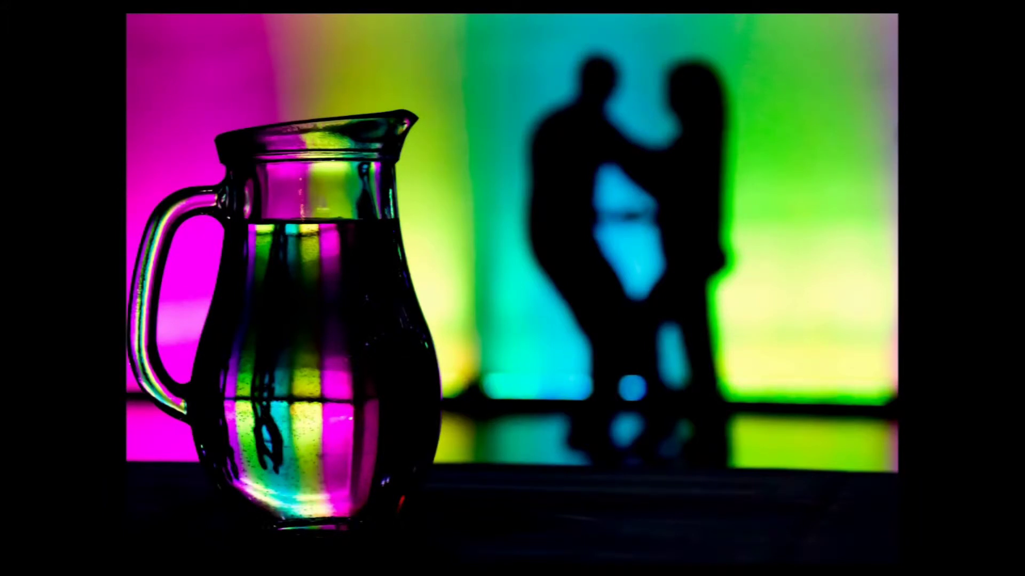
key("f")
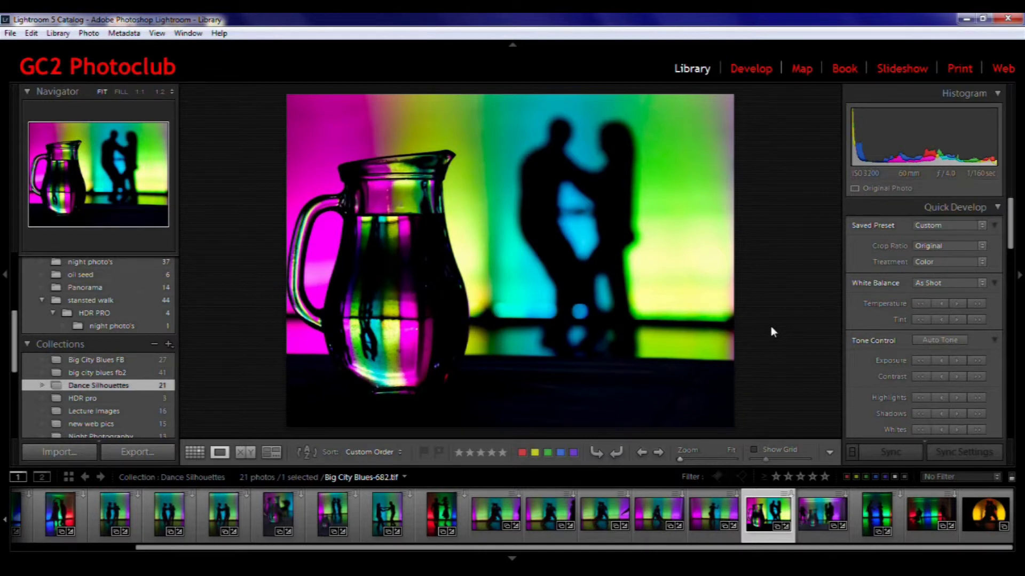
key("l")
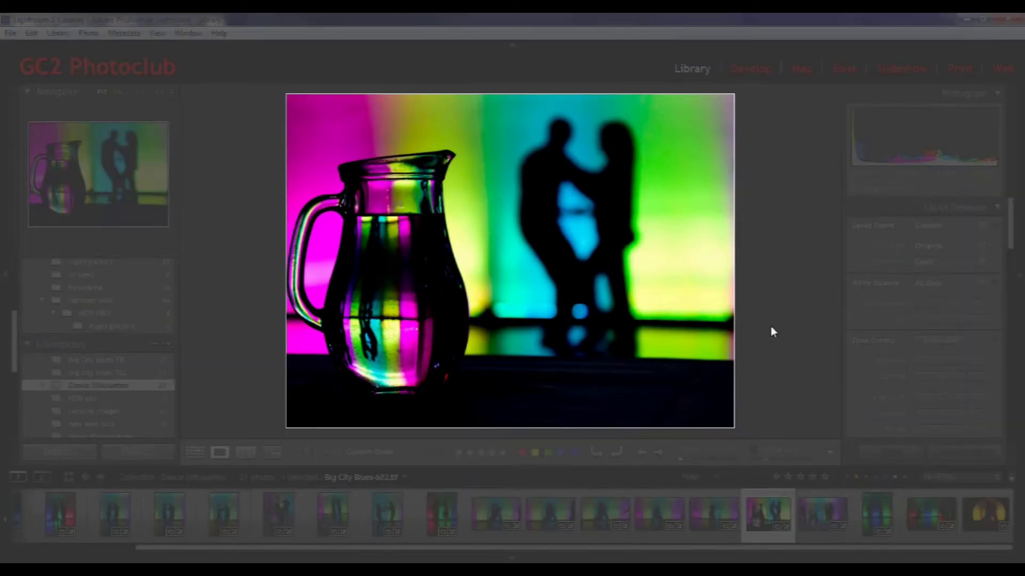
key("l")
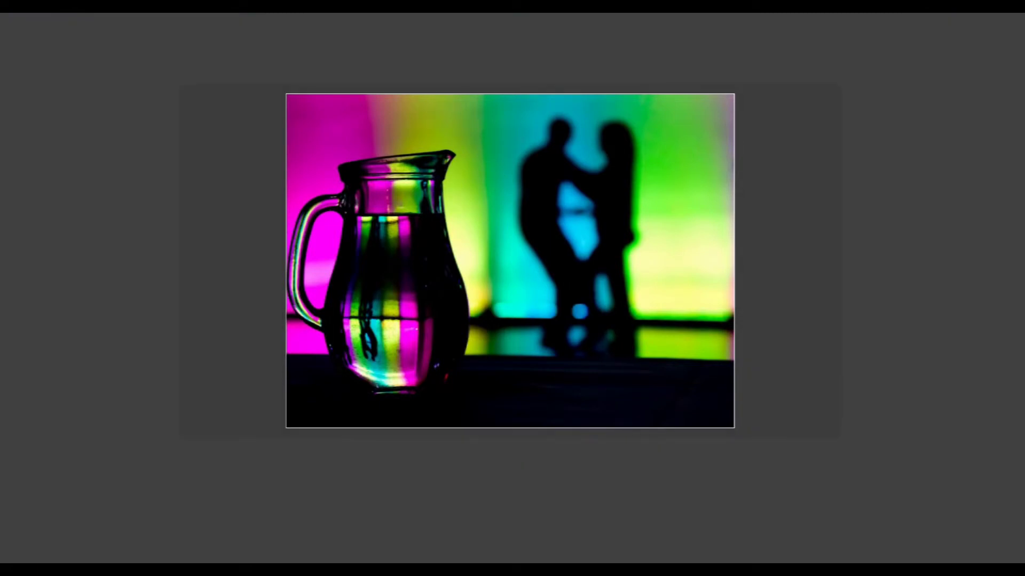
key("l")
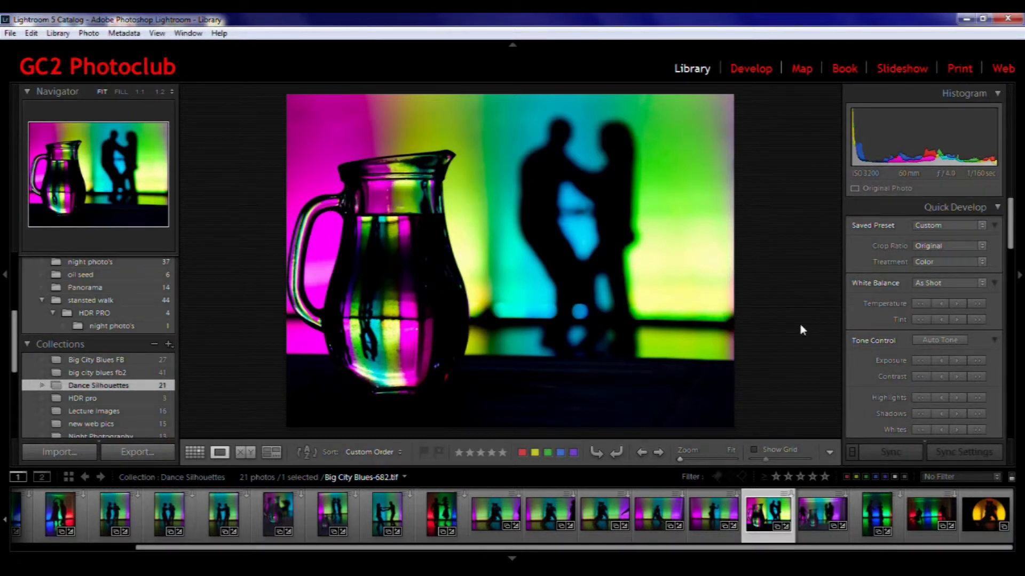
Open Big City Blues-741.tif in Compare view against the jug photo, and add the purple-and-green photo of the dancing couple to the selection.
left_click(990, 514)
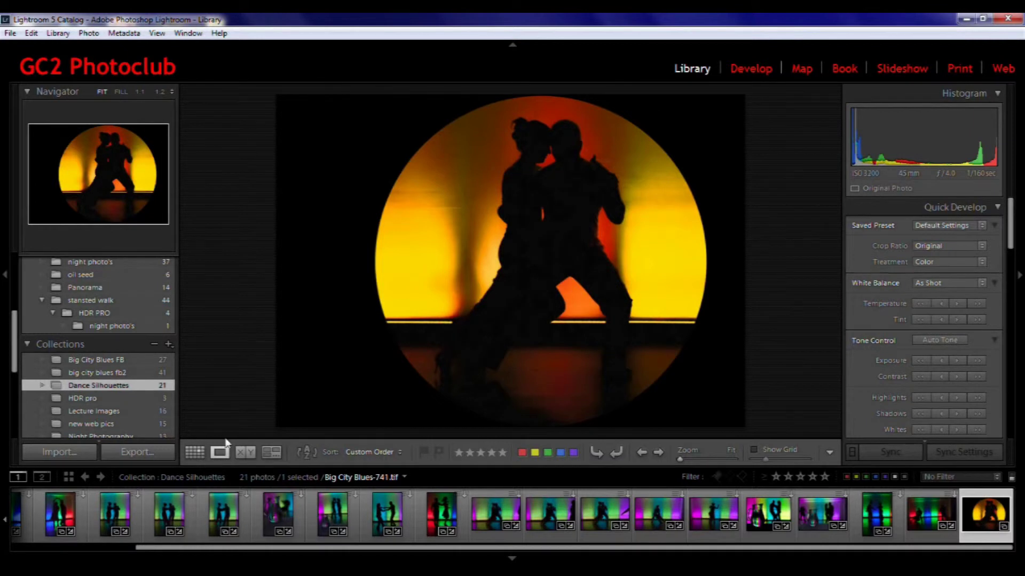
left_click(244, 452)
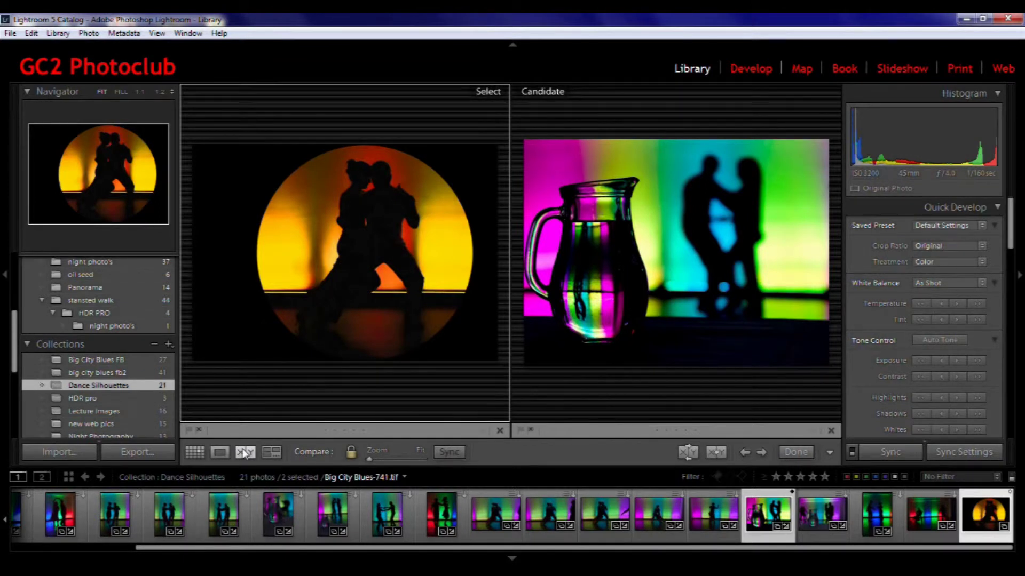
left_click(659, 512, "ctrl")
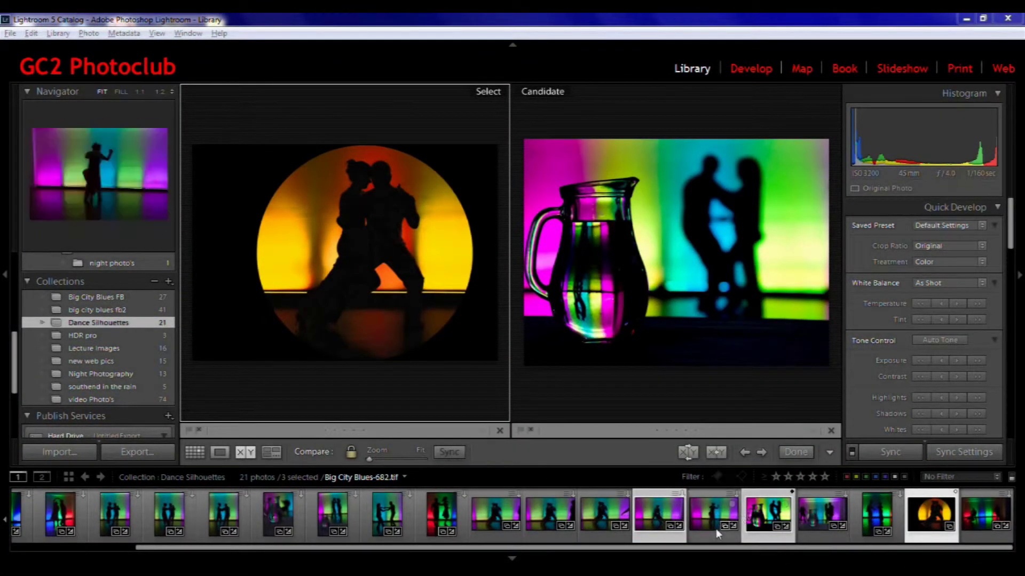
Step through the candidate photos against Big City Blues-741.tif, and swap the select and candidate photos.
left_click(761, 453)
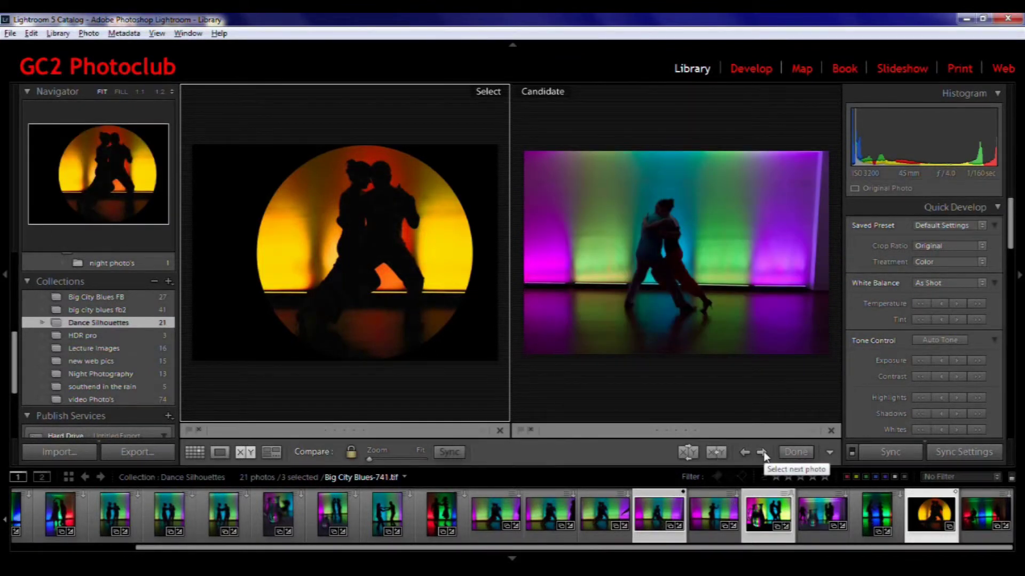
left_click(763, 452)
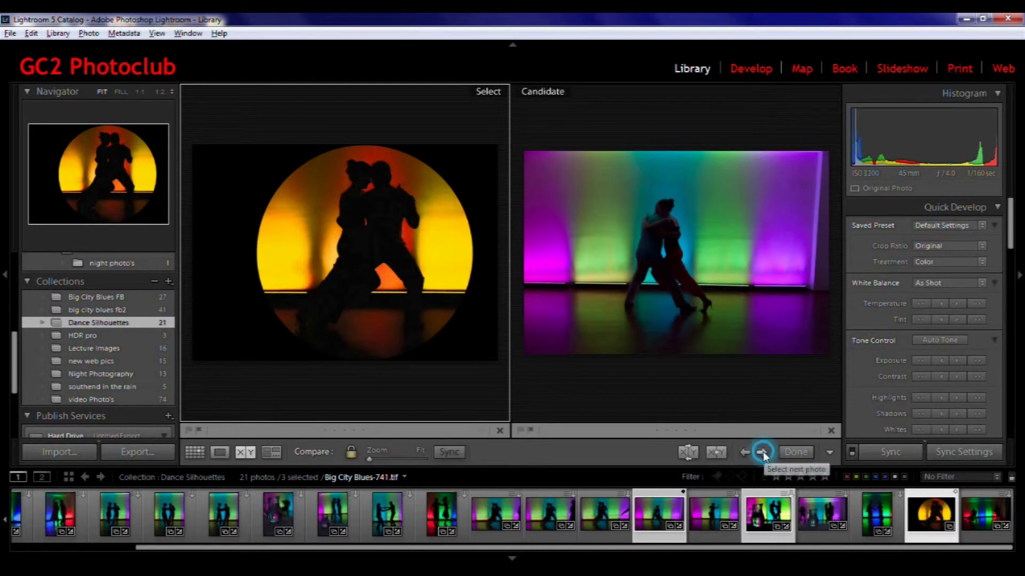
left_click(744, 453)
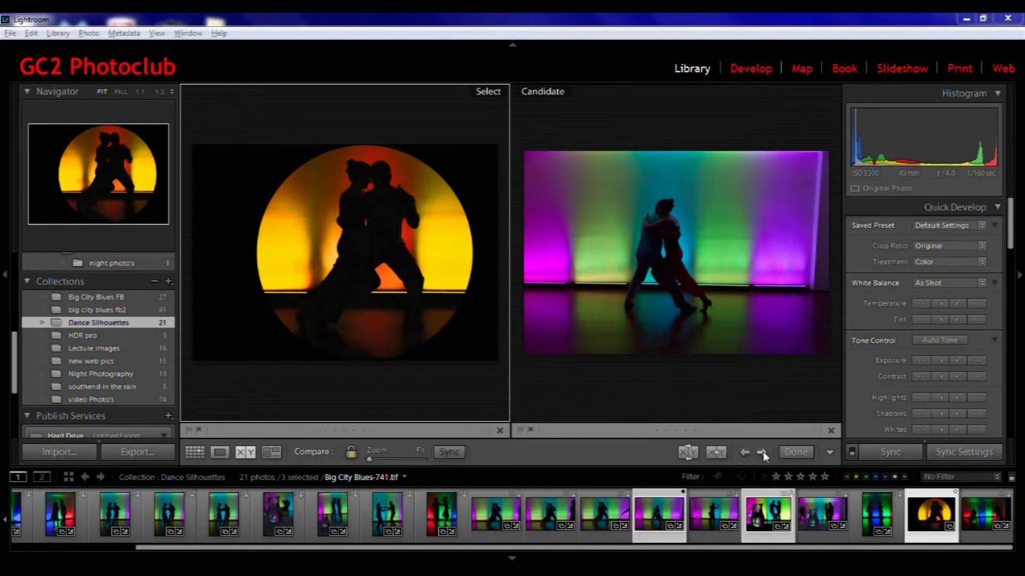
left_click(681, 451)
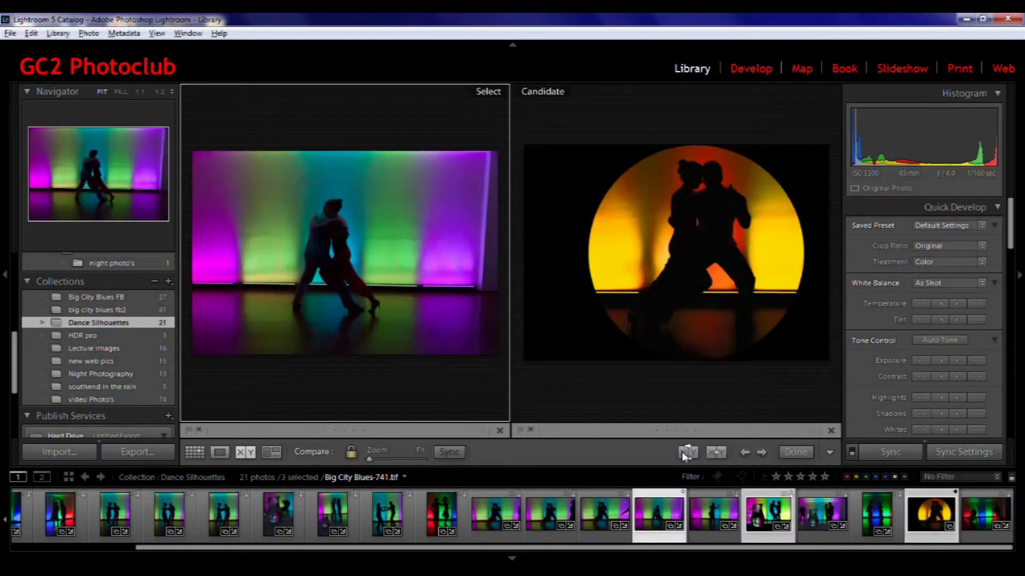
left_click(682, 451)
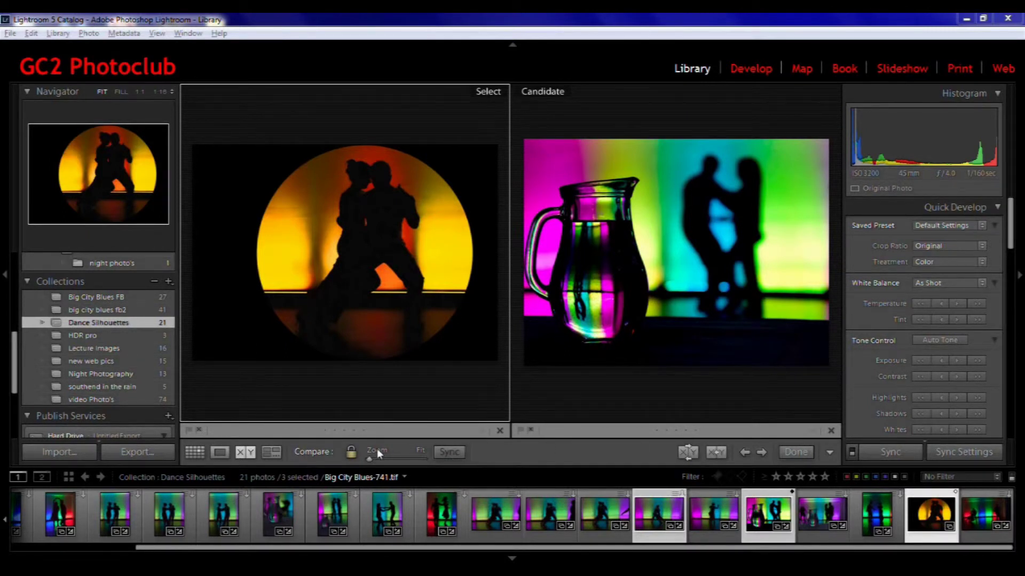
Zoom both compared photos together to Fill and to 1:4 with the zoom linked, returning each time to Fit.
left_click_drag(370, 459, 374, 459)
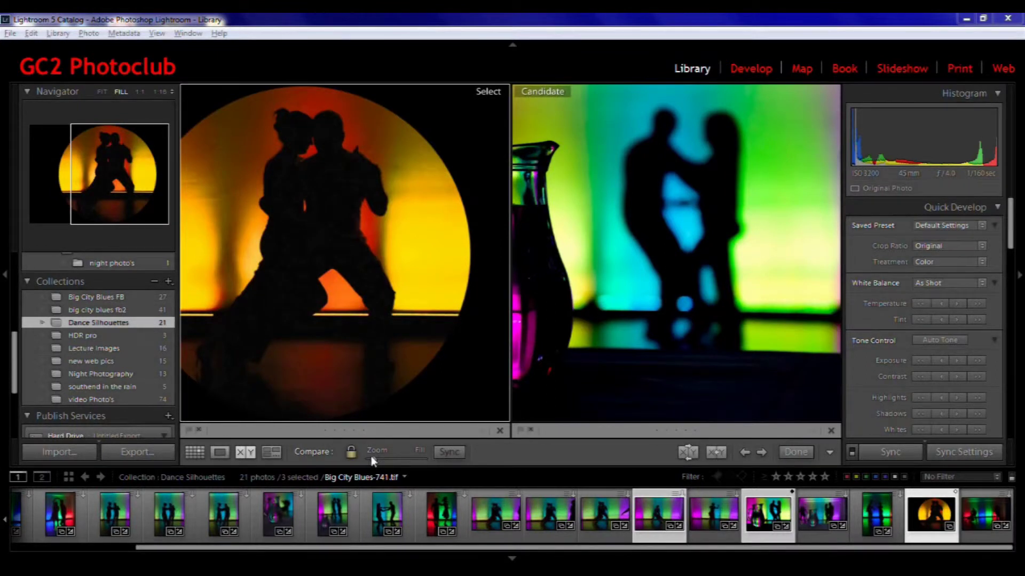
mouse_move(371, 459)
left_mouse_down()
mouse_move(396, 457)
mouse_move(371, 457)
left_mouse_up()
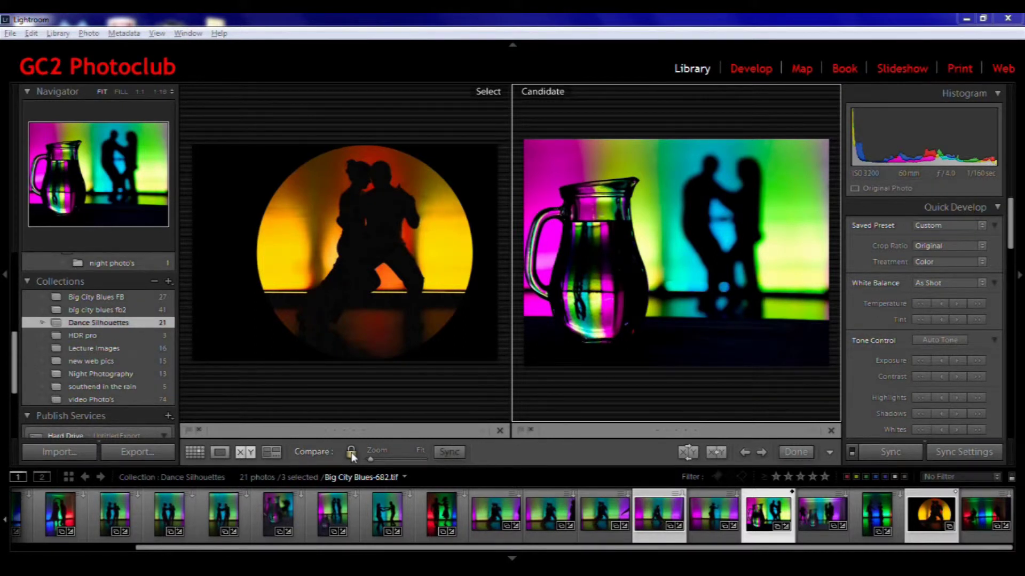
left_click_drag(371, 460, 390, 461)
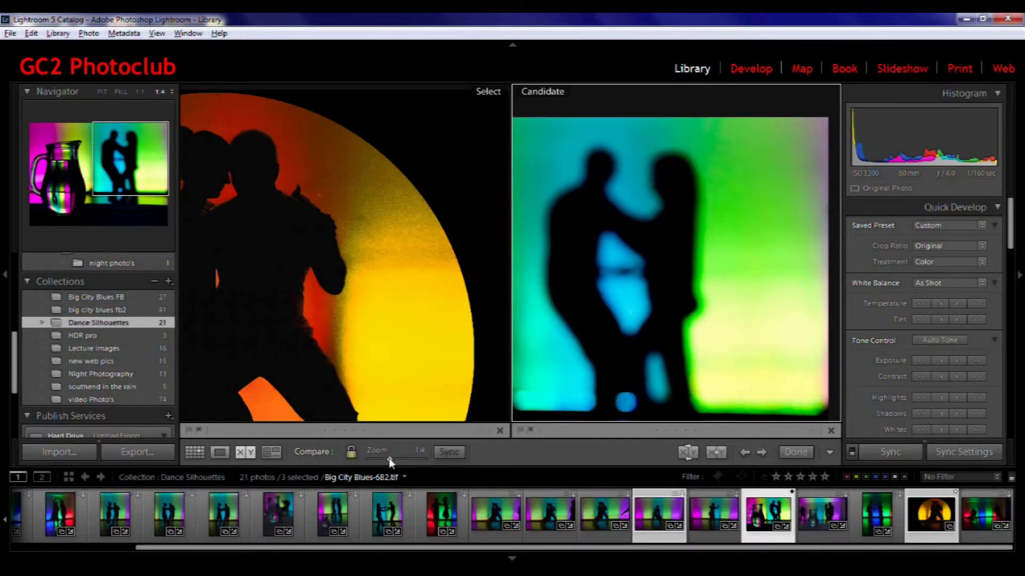
left_click_drag(387, 462, 360, 457)
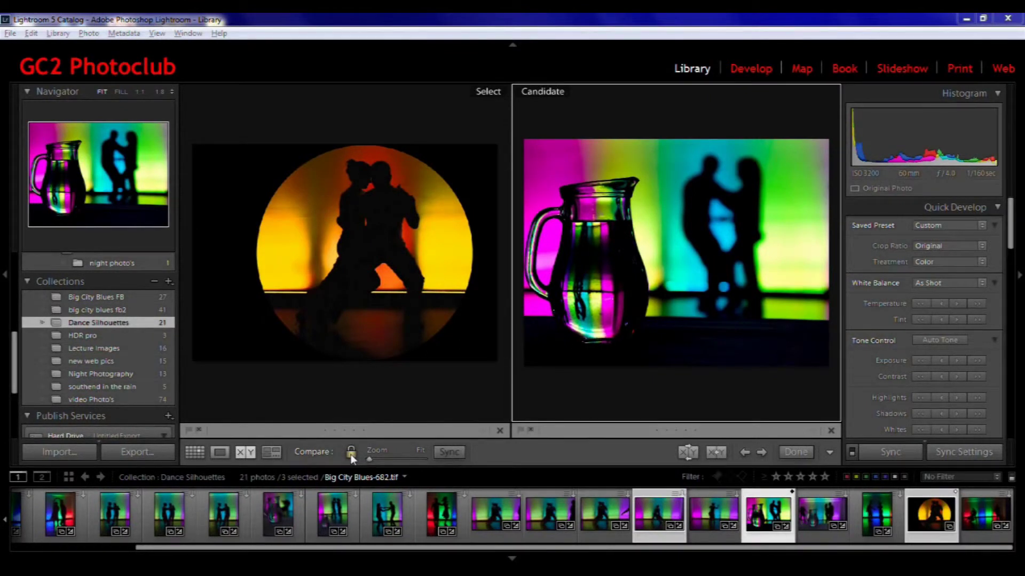
Unlink the comparison zoom, inspect only the candidate jug photo's silhouettes at 1:2, and return it to Fit.
left_click(351, 454)
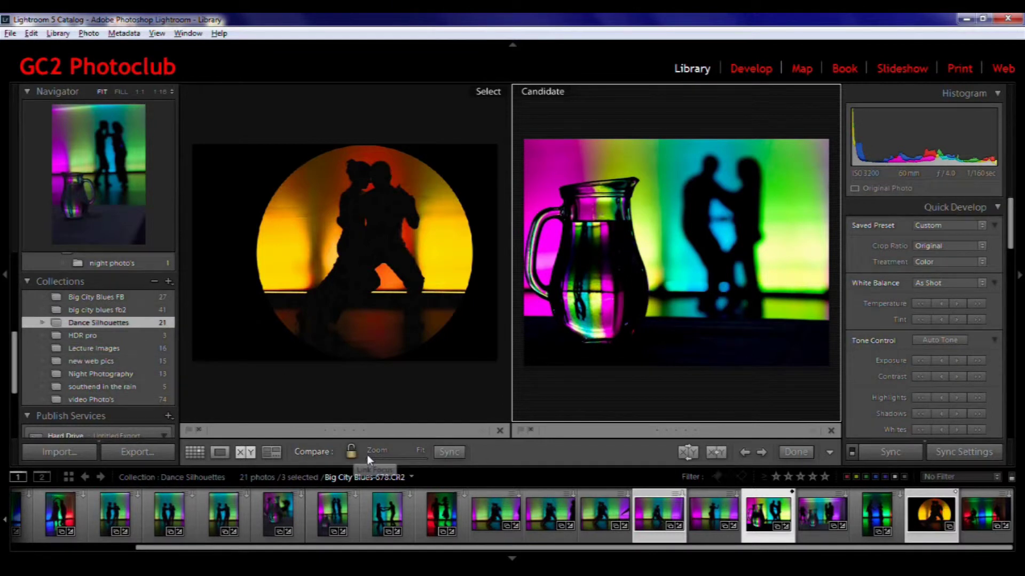
left_click_drag(370, 458, 396, 460)
left_click_drag(754, 213, 721, 351)
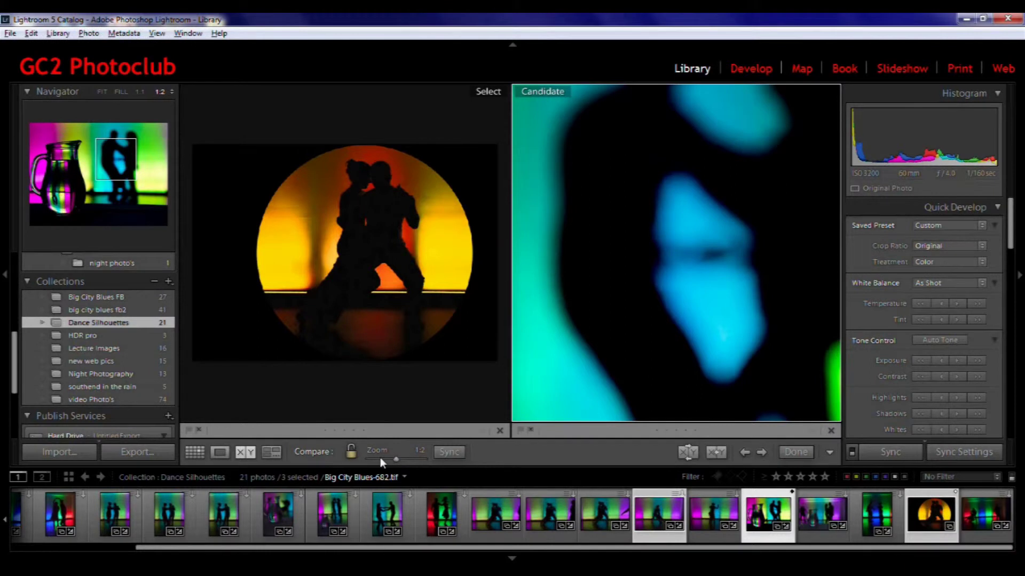
left_click_drag(398, 462, 363, 461)
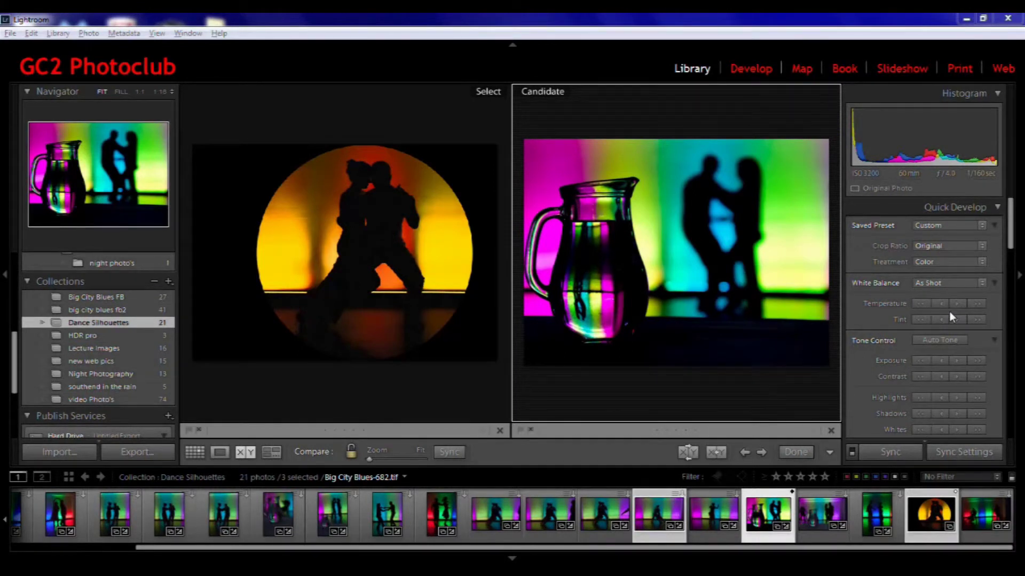
Collapse and reopen Quick Develop, and increase the exposure of the select jug photo by one large increment.
left_click(996, 207)
left_click(997, 208)
left_click(461, 174)
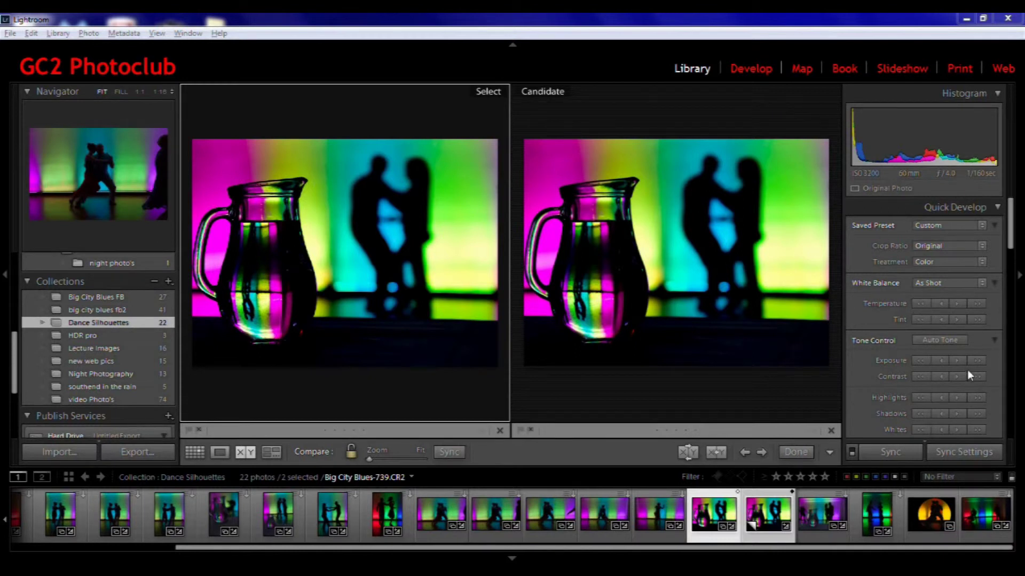
left_click(978, 360)
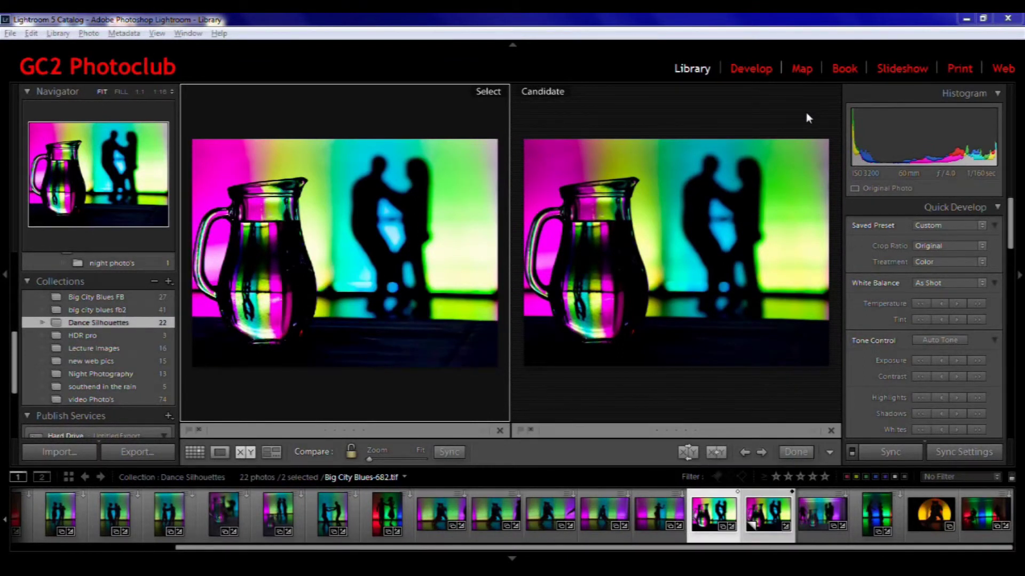
Finish the comparison and show the five adjacent photos from Big City Blues-741.tif to Big City Blues-682.tif in Survey view.
left_click(795, 452)
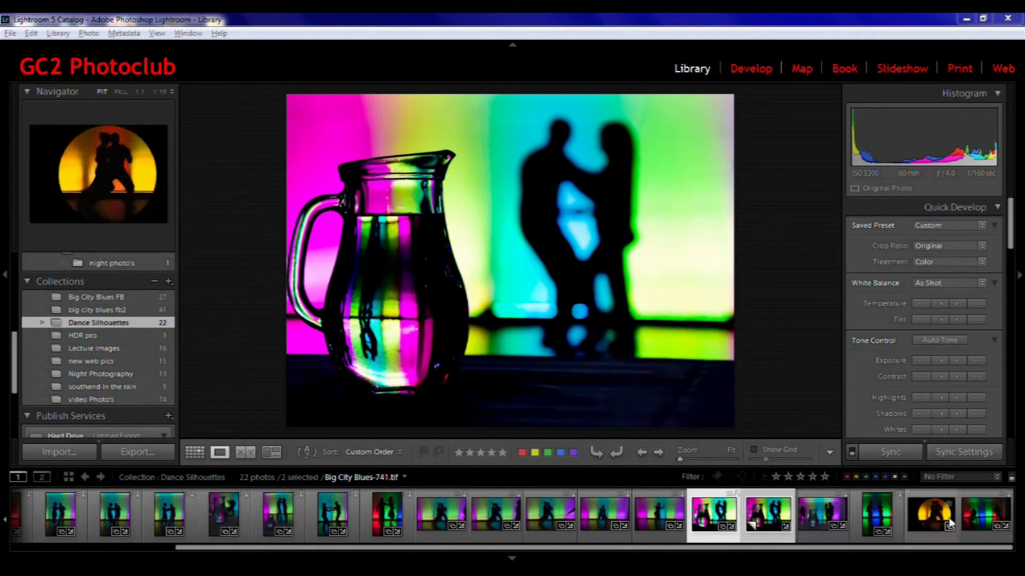
left_click(937, 524)
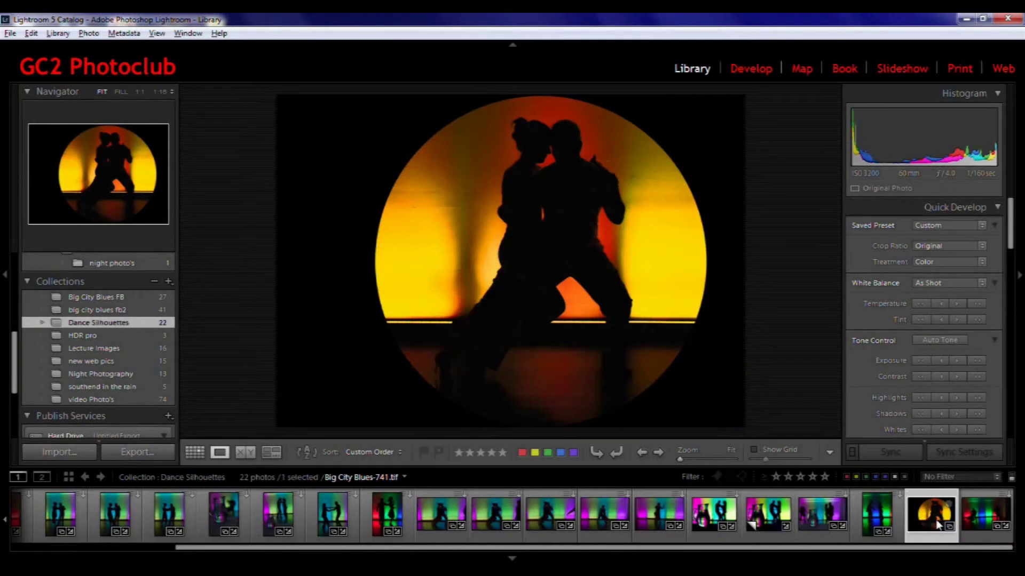
left_click(717, 517, "shift")
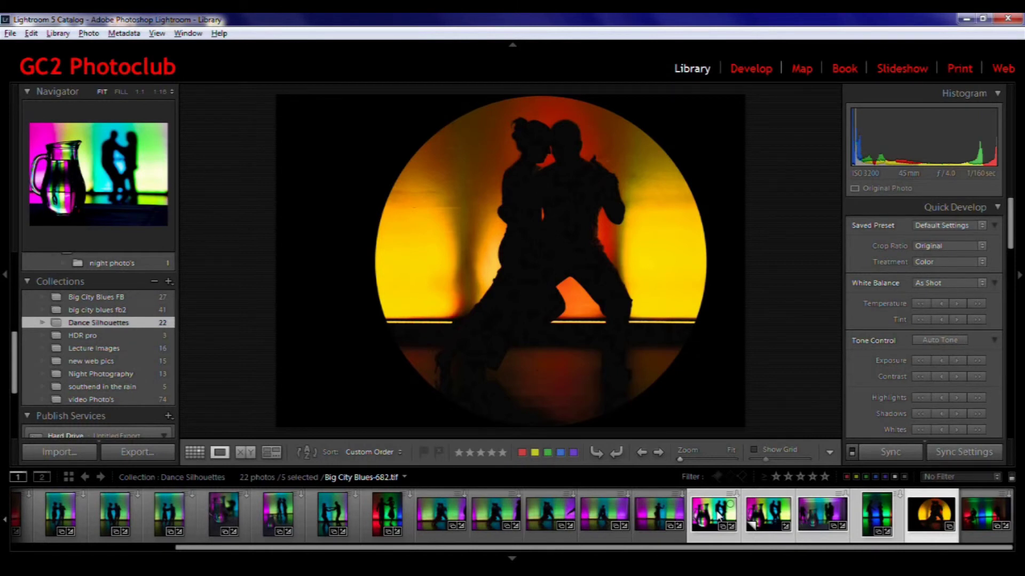
left_click(272, 453)
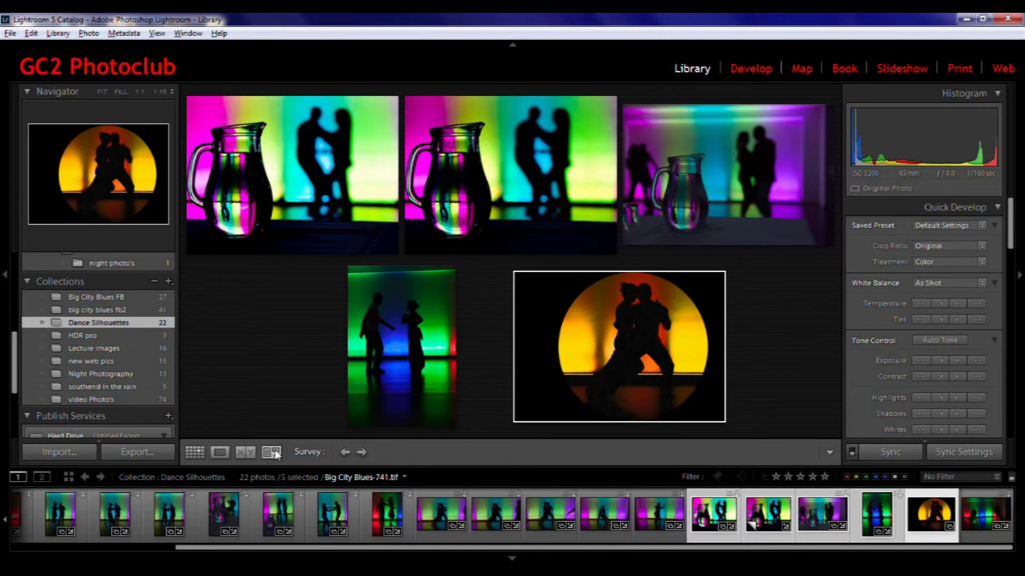
Cycle the active photo forward and backward through the five surveyed photos, ending on the couple in the orange circle.
left_click(363, 452)
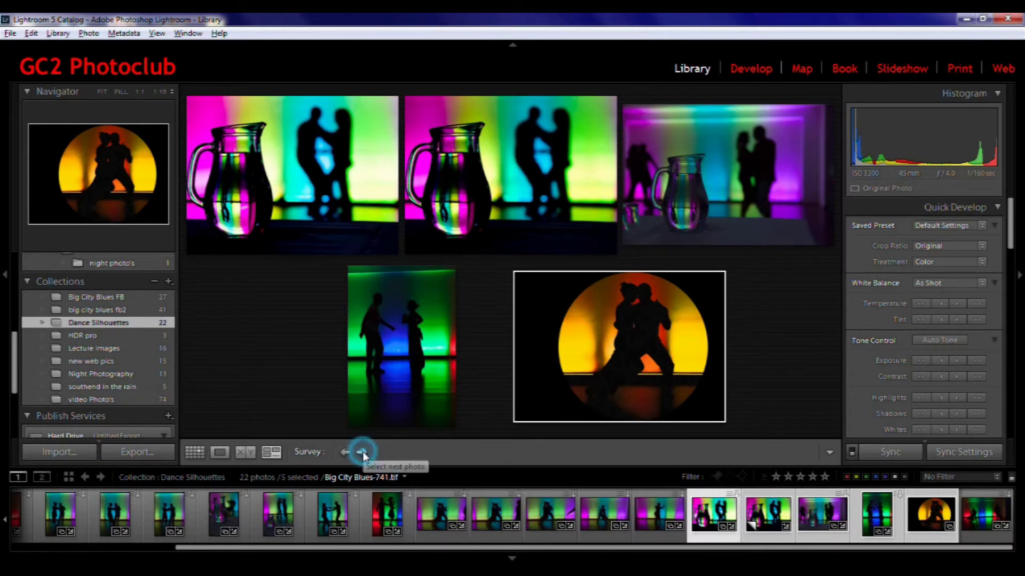
left_click(363, 452)
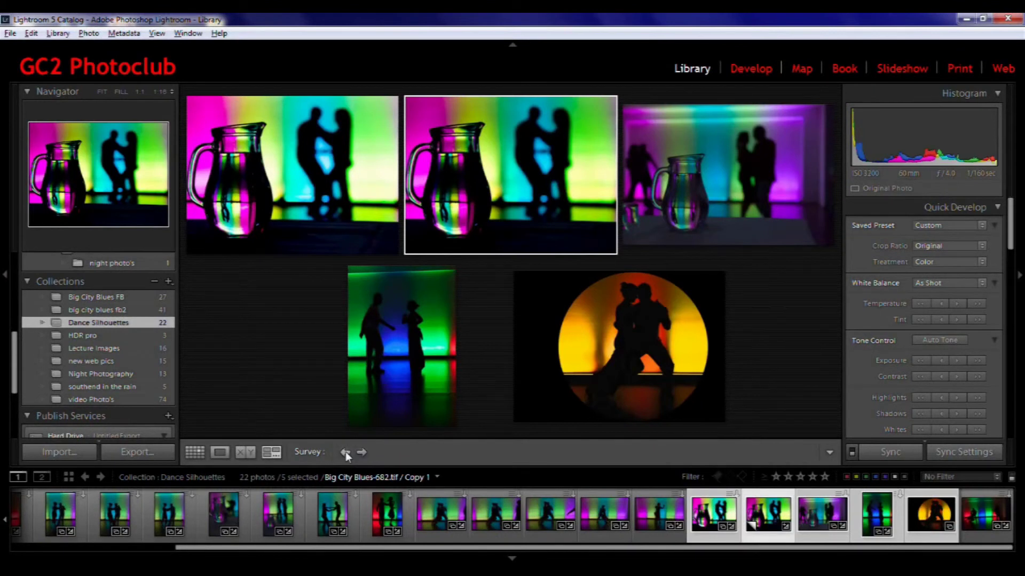
left_click(344, 452)
left_click(345, 453)
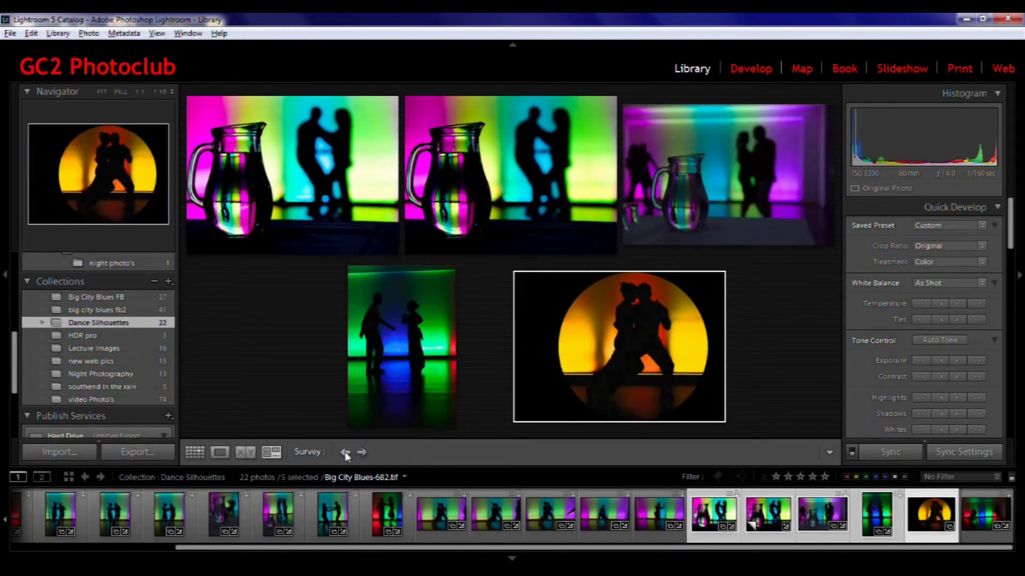
left_click(345, 453)
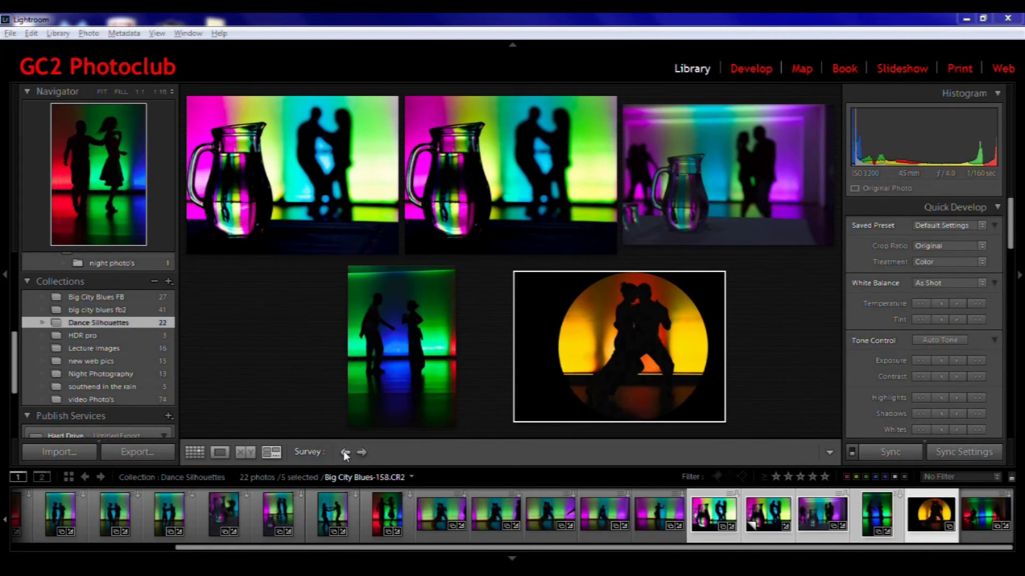
left_click(345, 453)
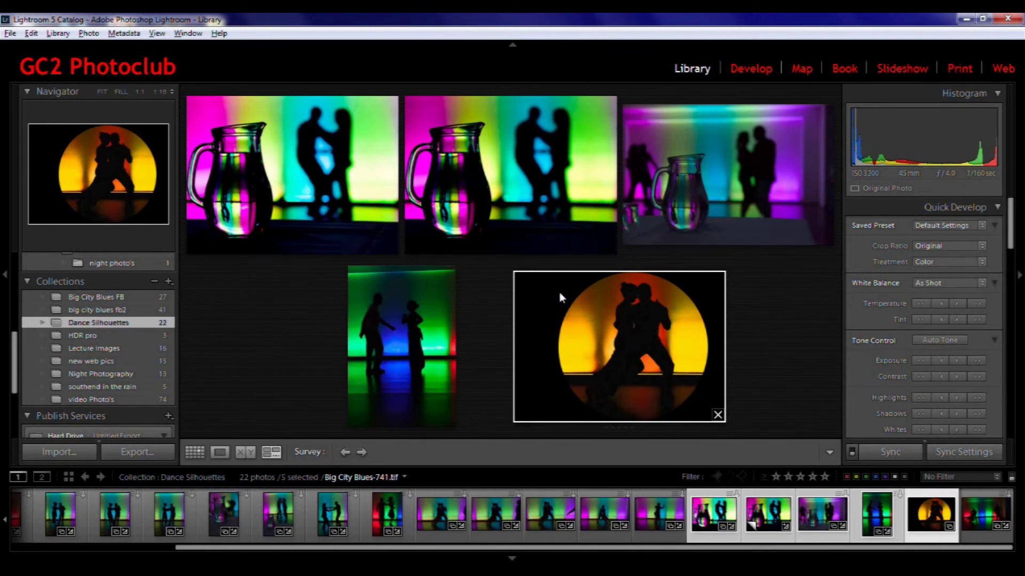
Remove the green-lit couple and the second bright jug photo from the survey, and add that jug photo back to the selection.
left_click(448, 421)
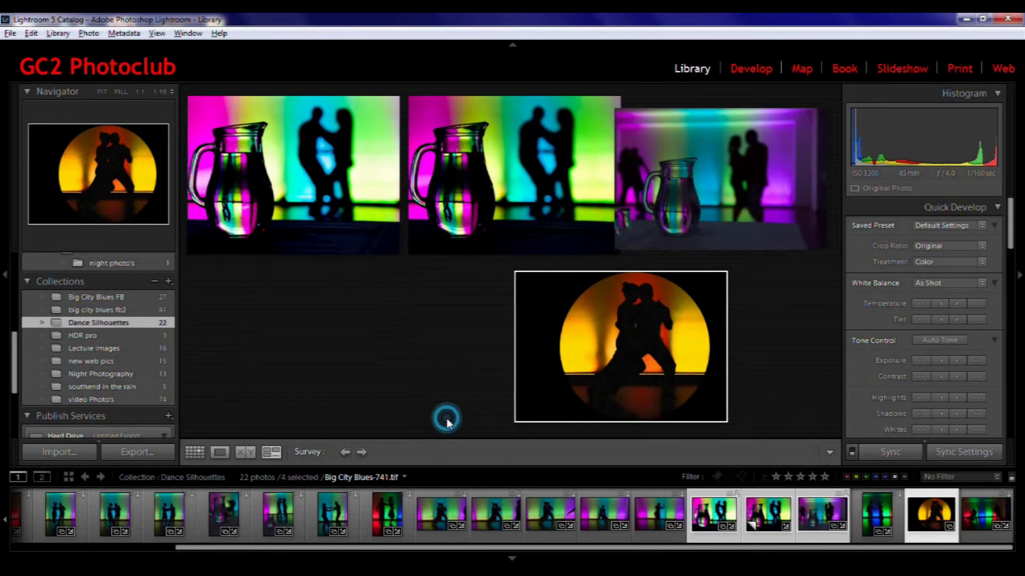
left_click(460, 421)
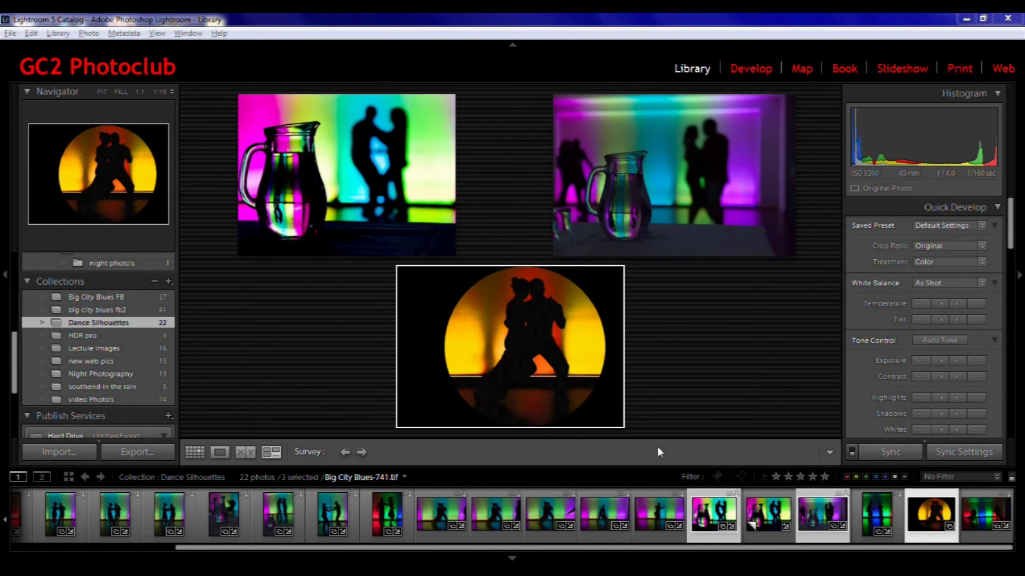
left_click(760, 512, "ctrl")
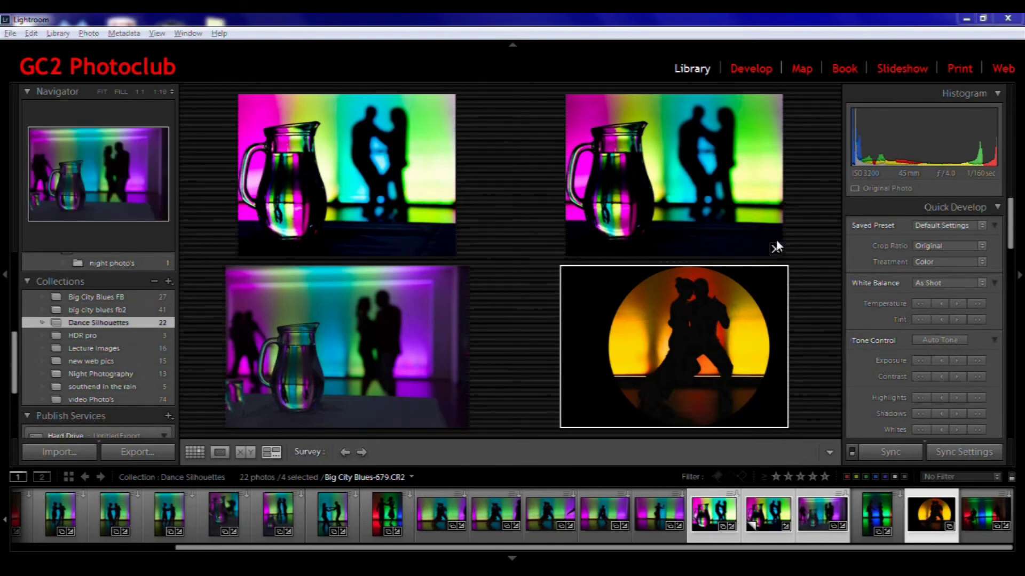
Remove all three jug photos from the survey and show the remaining orange-circle couple in Loupe view.
left_click(776, 246)
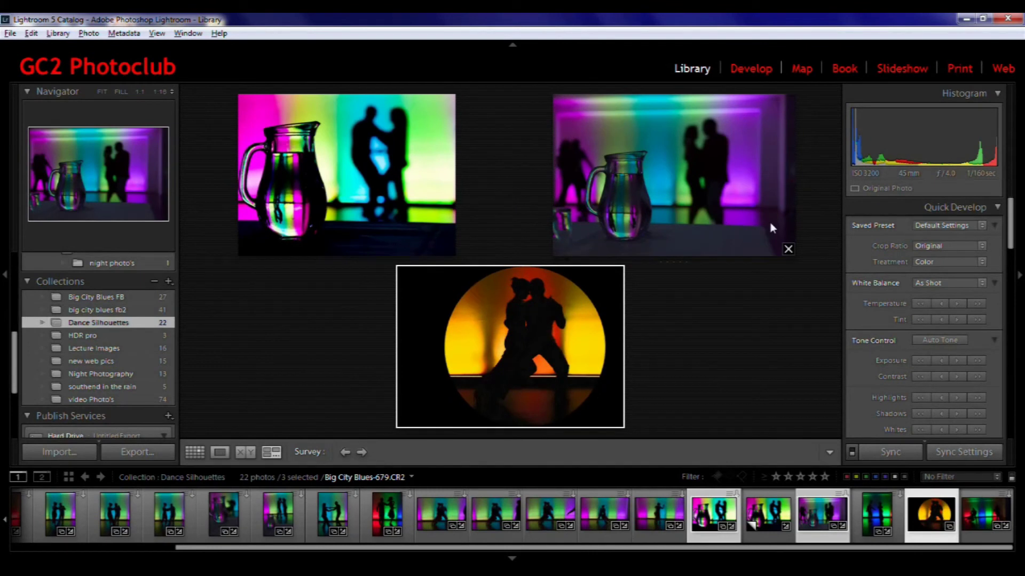
left_click(788, 250)
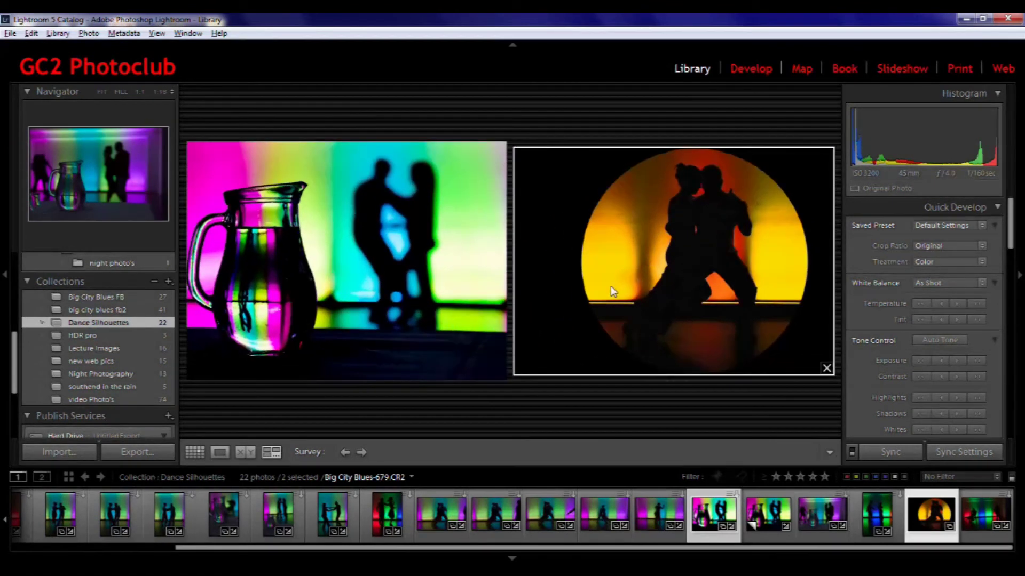
left_click(498, 372)
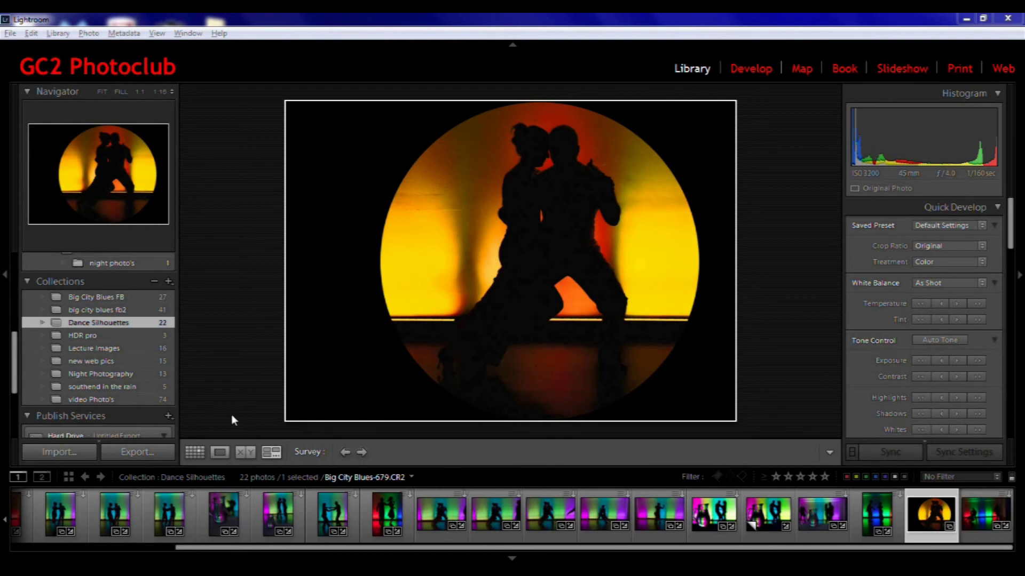
left_click(220, 452)
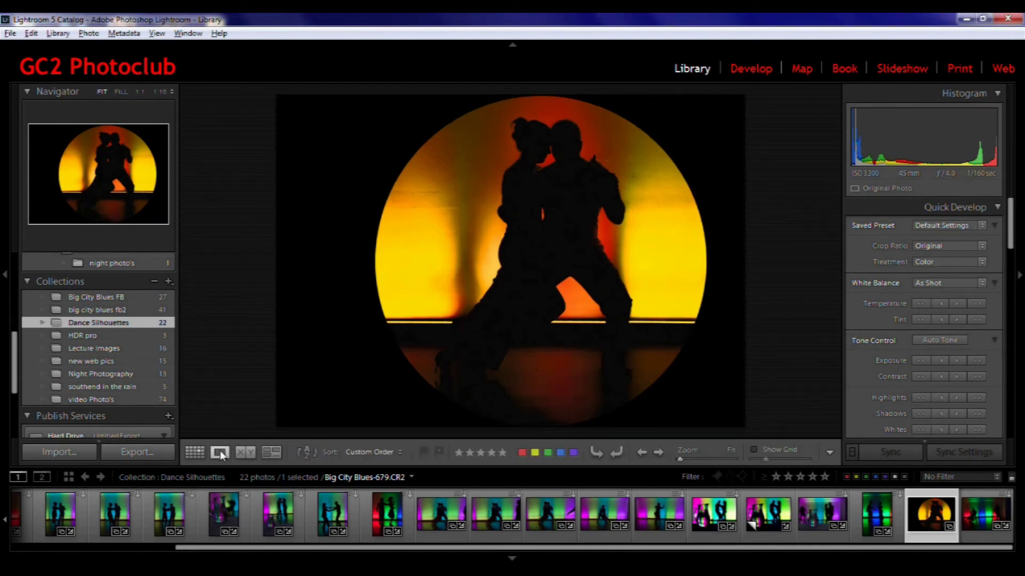